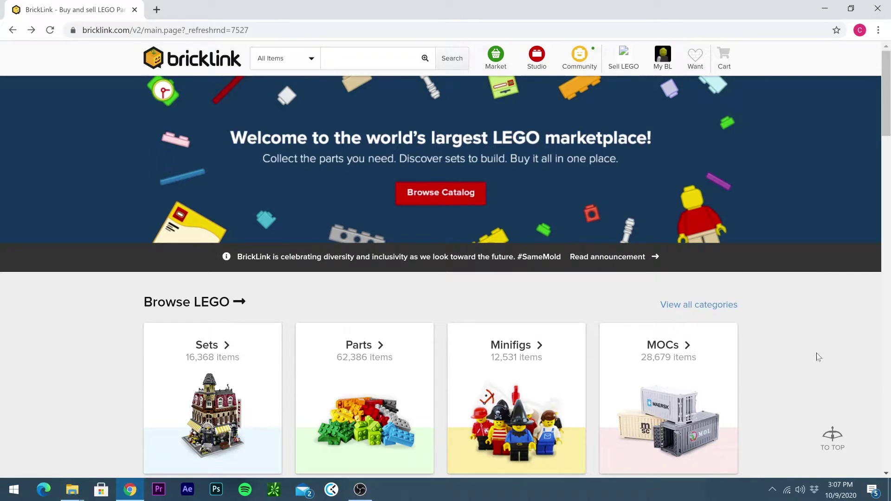
# Check the My BrickLink account shortcuts, then return to the homepage via the bricklink logo
pyautogui.click(665, 65)
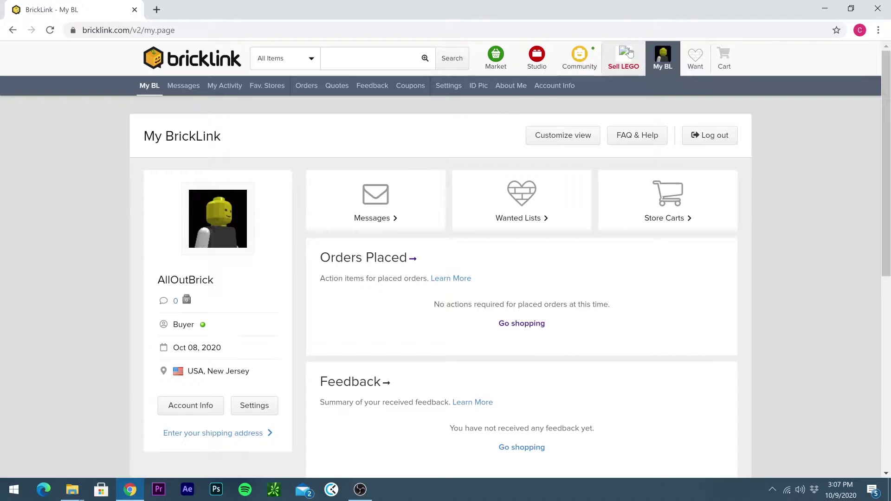
pyautogui.click(663, 58)
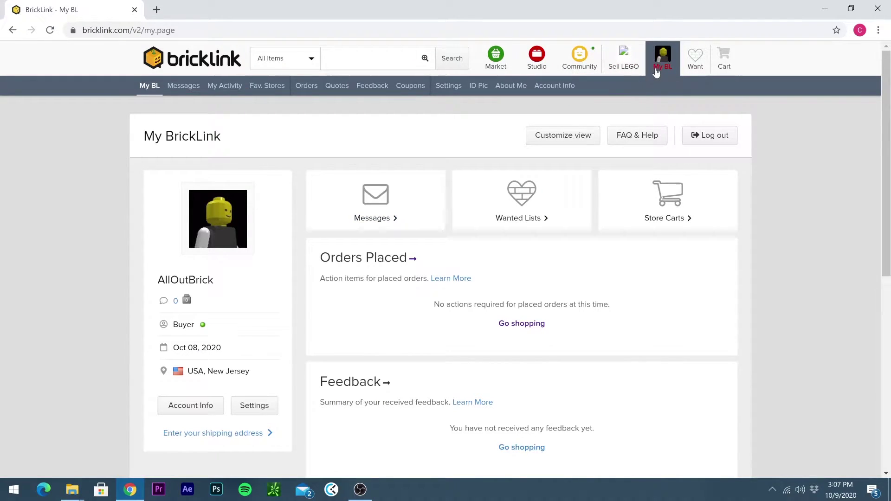
pyautogui.click(214, 62)
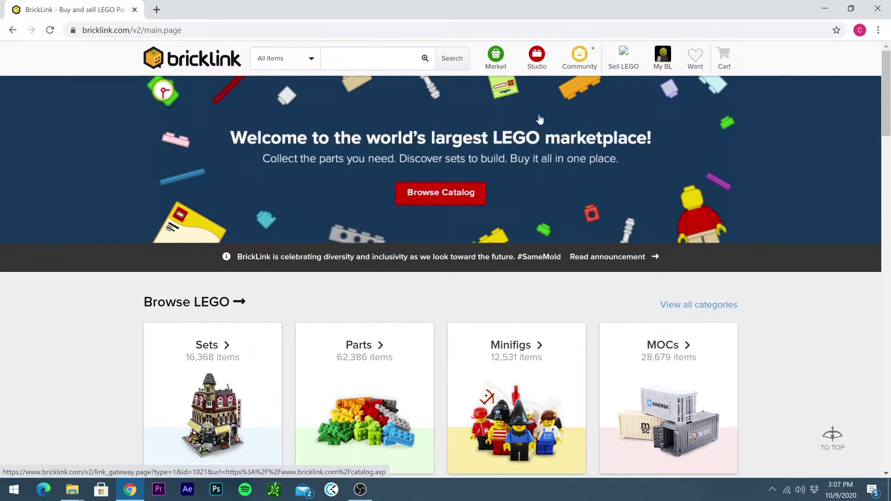
pyautogui.moveTo(495, 58)
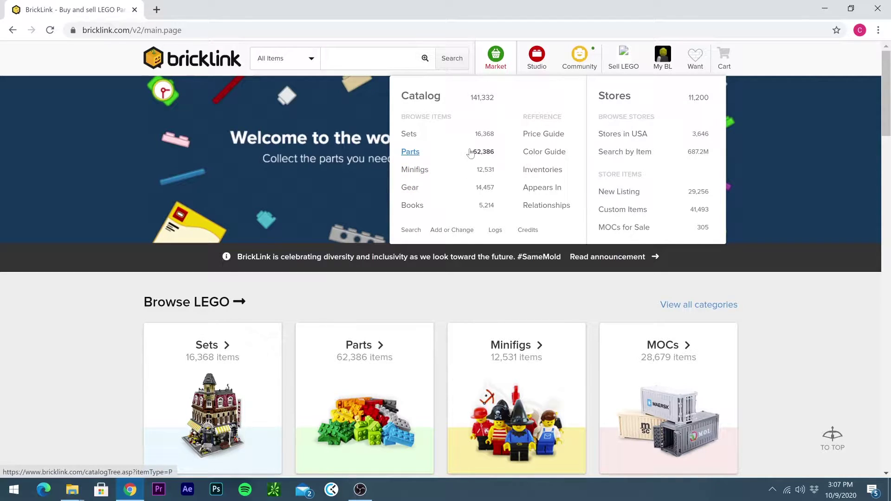
pyautogui.moveTo(534, 65)
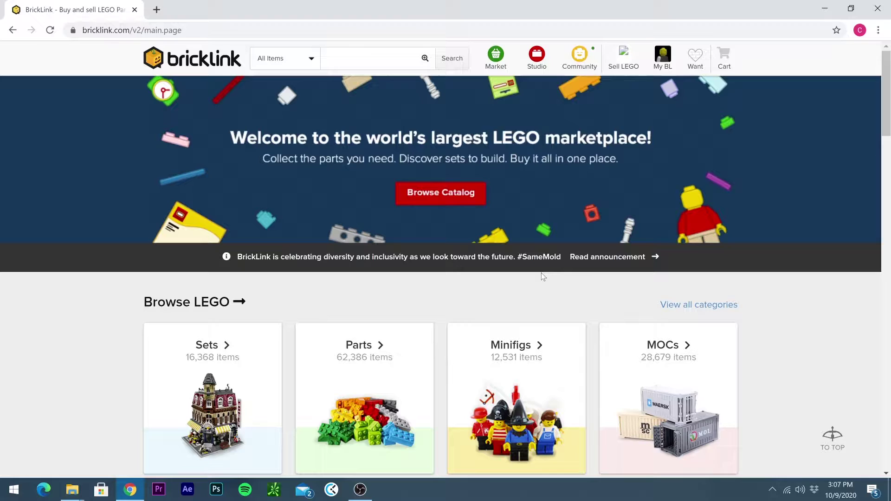
pyautogui.moveTo(579, 68)
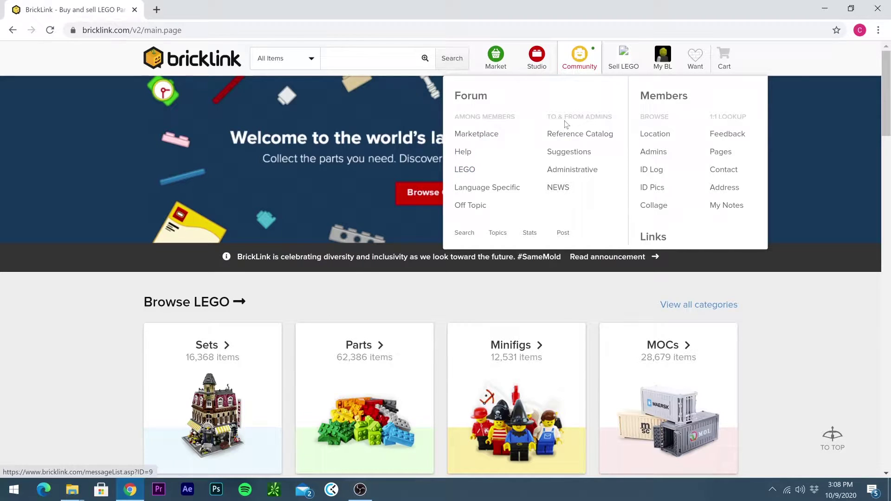
pyautogui.moveTo(625, 67)
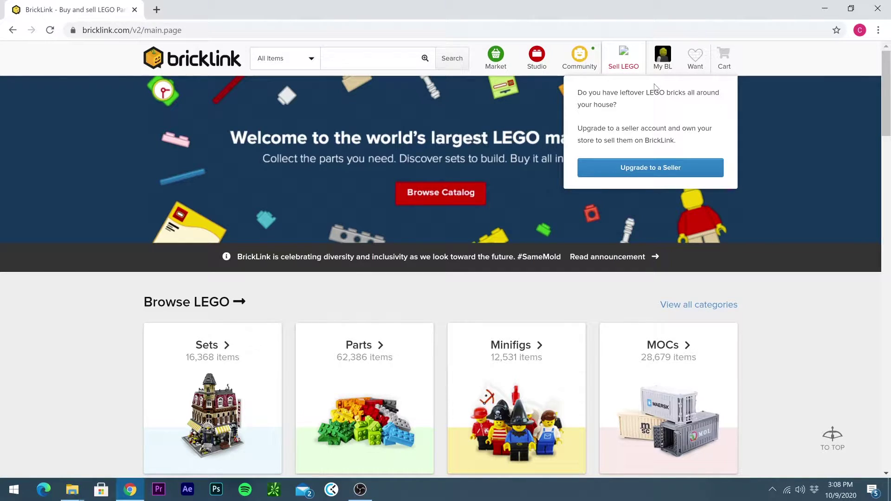
pyautogui.moveTo(661, 63)
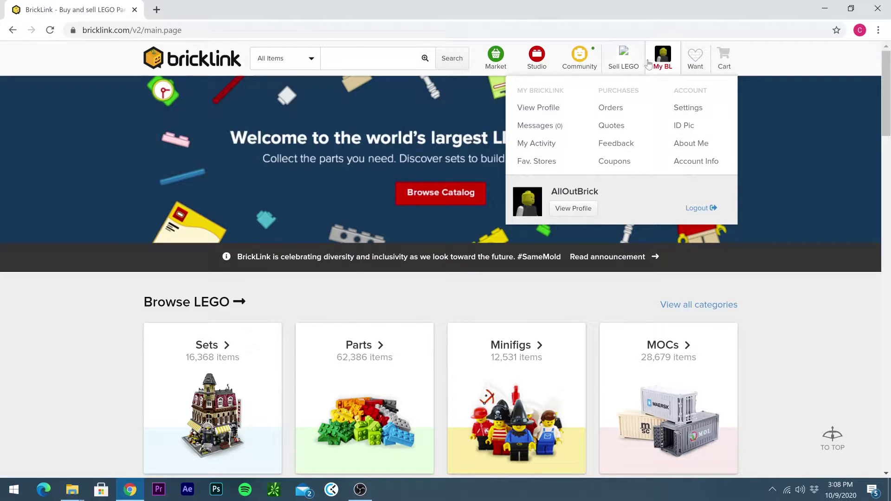
pyautogui.moveTo(698, 61)
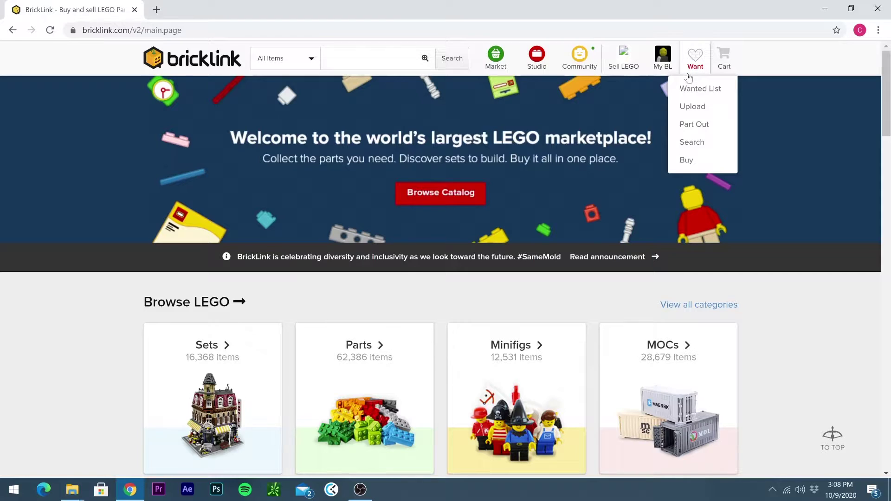
# Search the catalog for 10179, listing six items led by Millennium Falcon - UCS
pyautogui.click(496, 63)
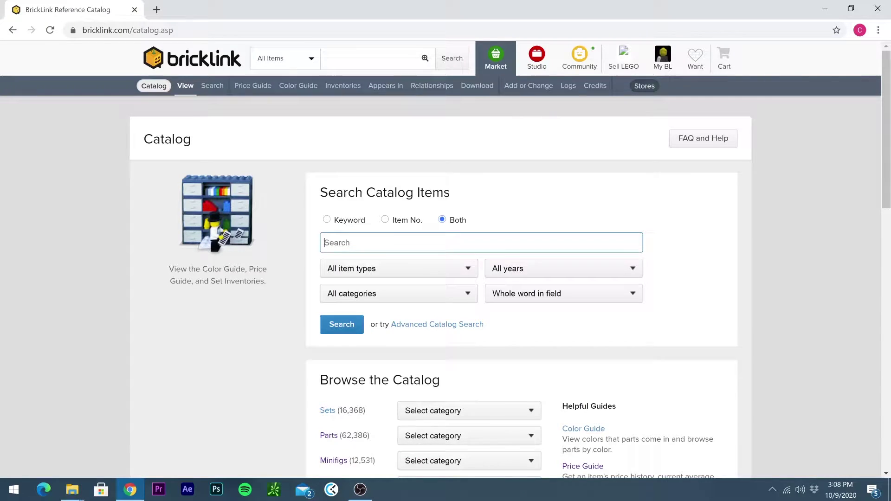
pyautogui.scroll(-4, 391, 233)
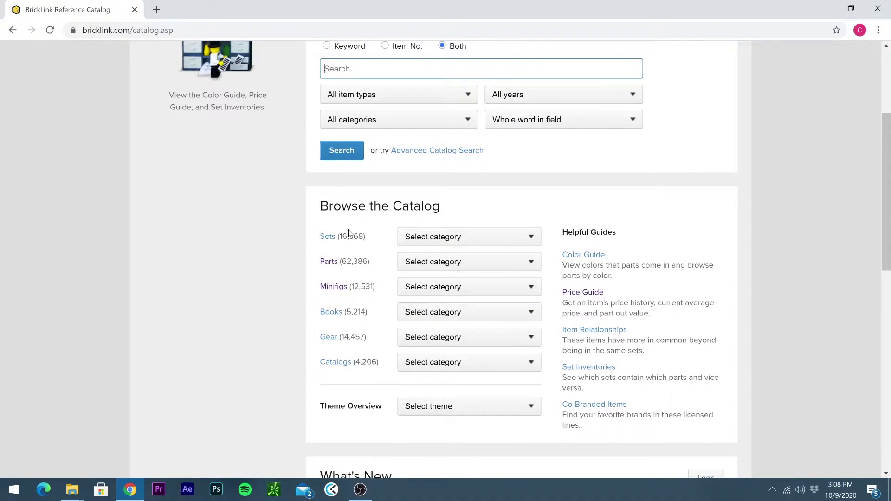
pyautogui.scroll(1, 363, 215)
pyautogui.scroll(2, 363, 215)
pyautogui.click(324, 242)
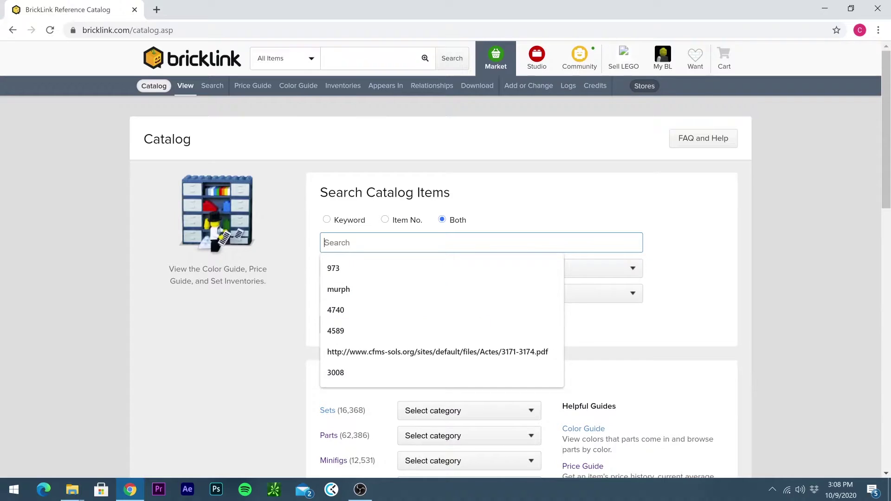
pyautogui.write('10179')
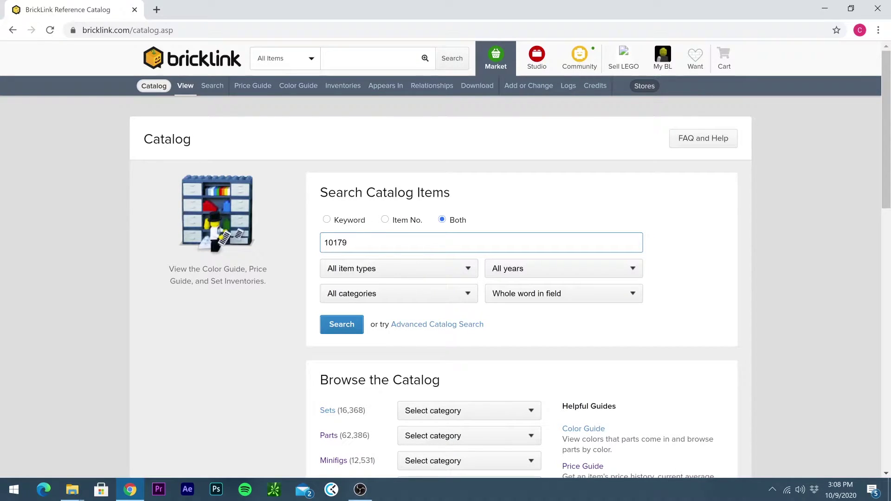
pyautogui.press('Return')
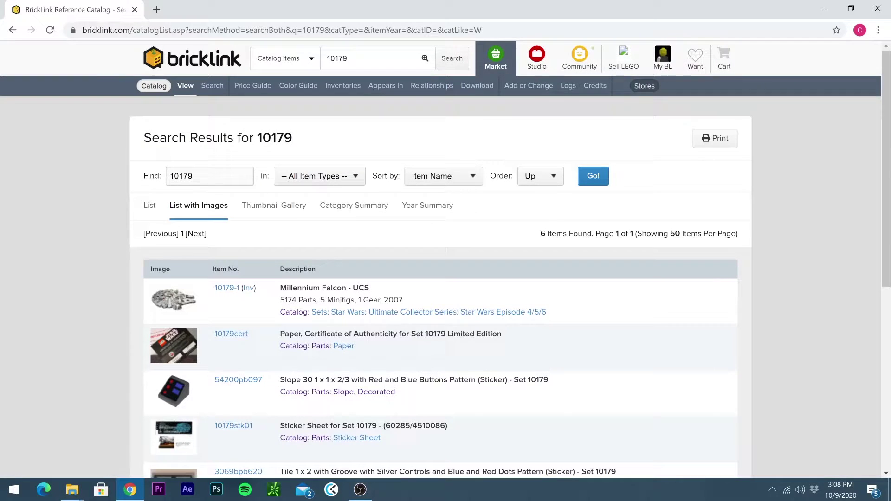
pyautogui.scroll(-2, 328, 217)
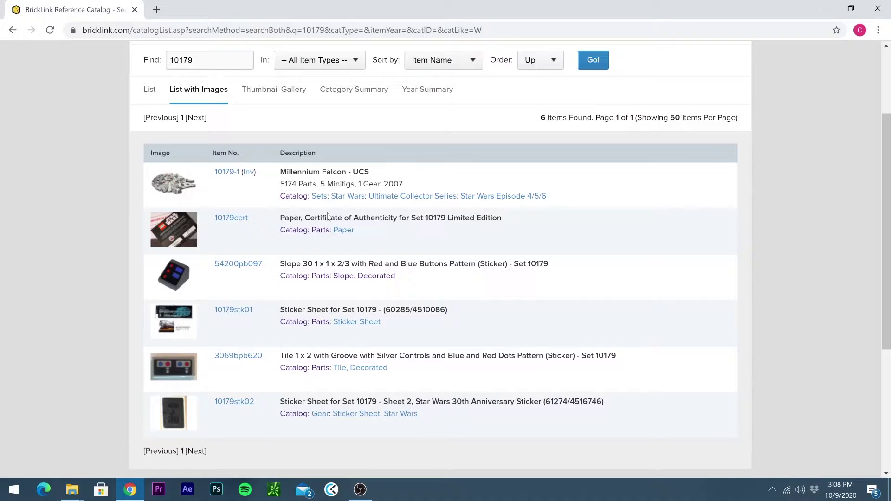
pyautogui.scroll(2, 328, 216)
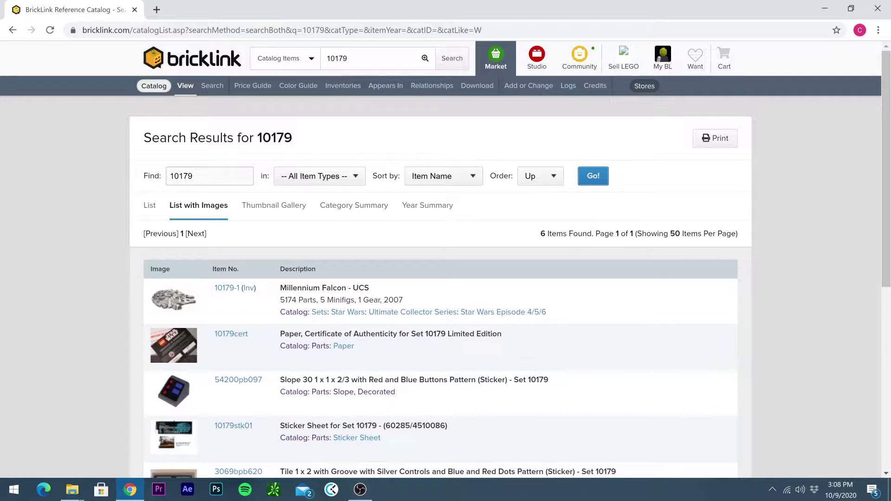
# Search All Items for 'luke skywalker' and filter the results to the 50 minifigs
pyautogui.click(281, 58)
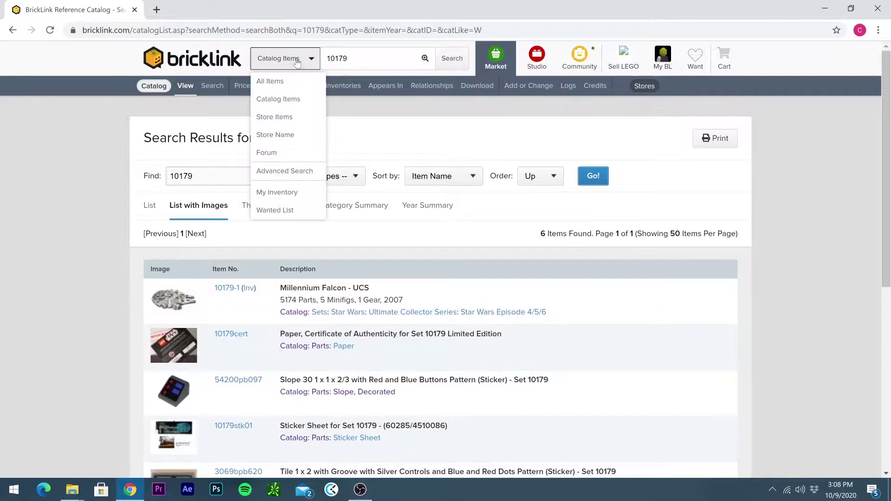
pyautogui.click(274, 82)
pyautogui.press('Tab')
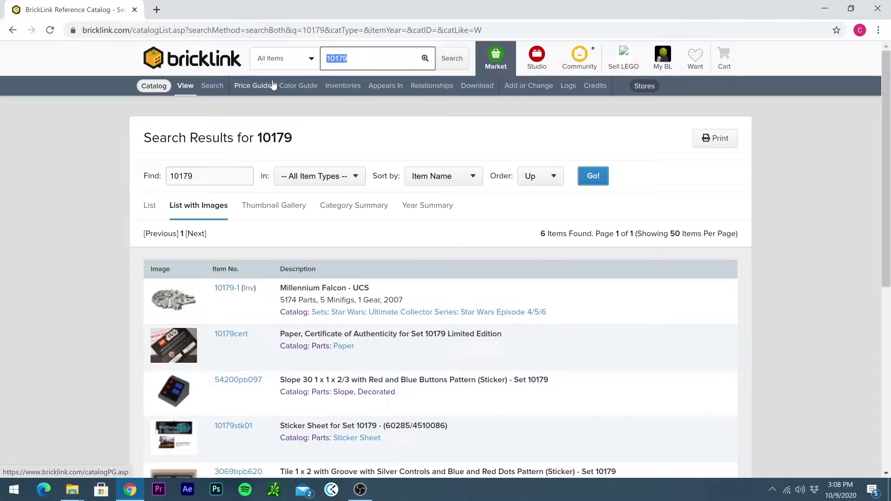
pyautogui.write('luke sky')
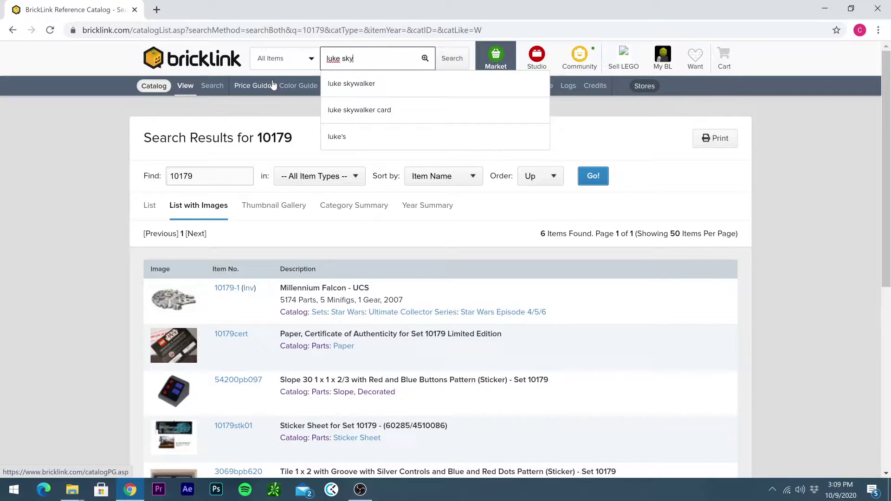
pyautogui.write('walker')
pyautogui.press('Return')
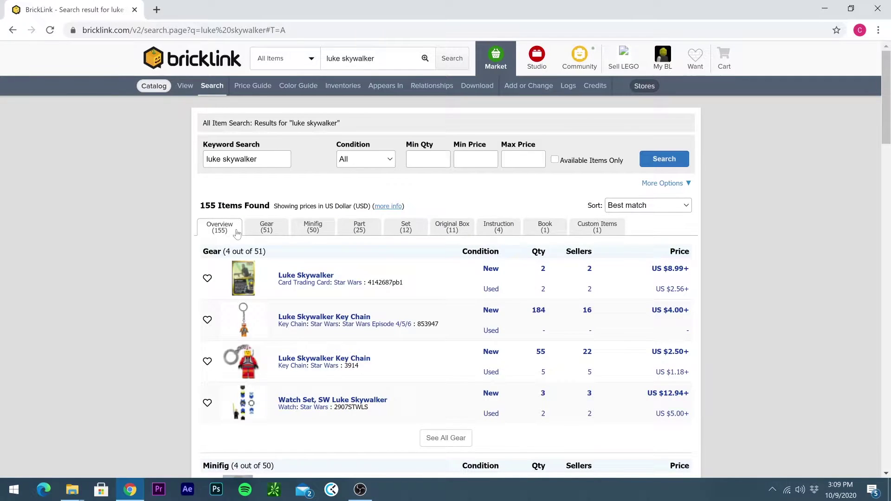
pyautogui.click(314, 230)
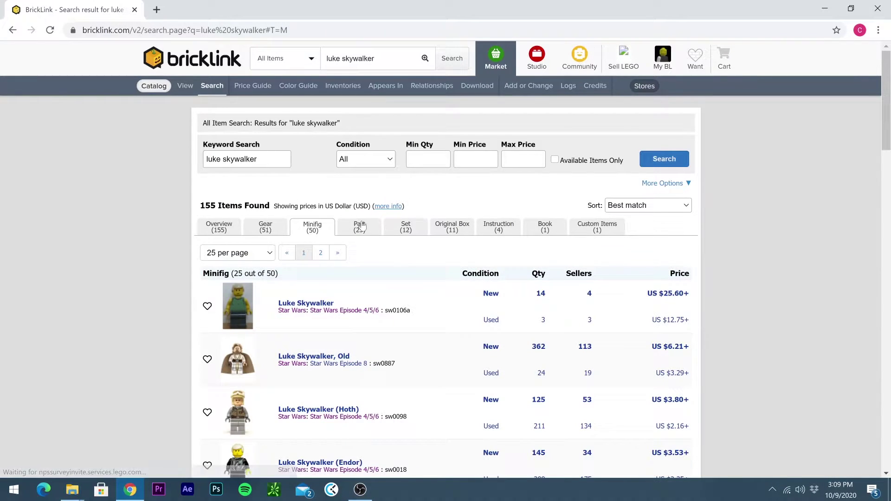
pyautogui.scroll(-5, 265, 256)
pyautogui.scroll(5, 266, 254)
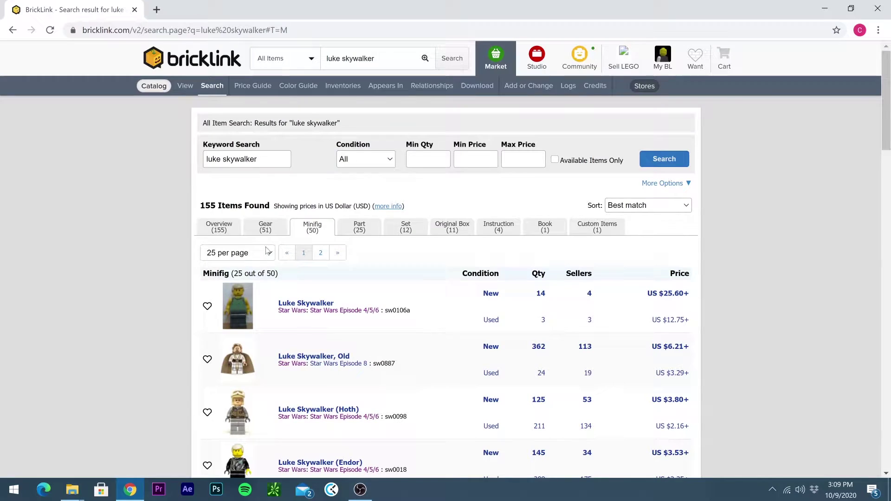
# From the Want page, create a new wanted list named 'UCS 10179'
pyautogui.click(695, 64)
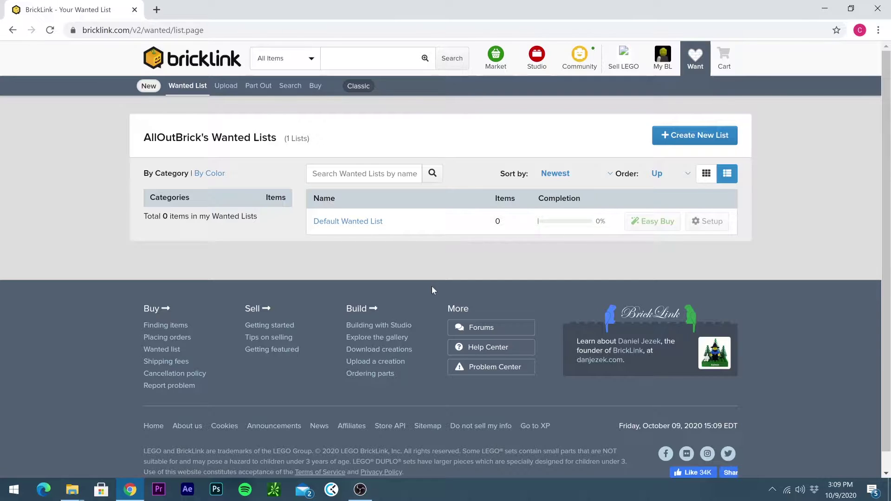
pyautogui.click(695, 135)
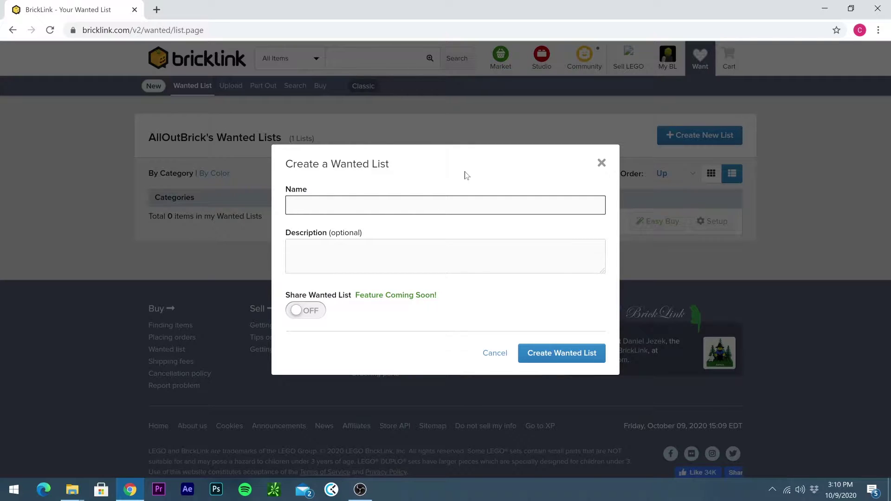
pyautogui.write('UCS 10179')
pyautogui.click(585, 356)
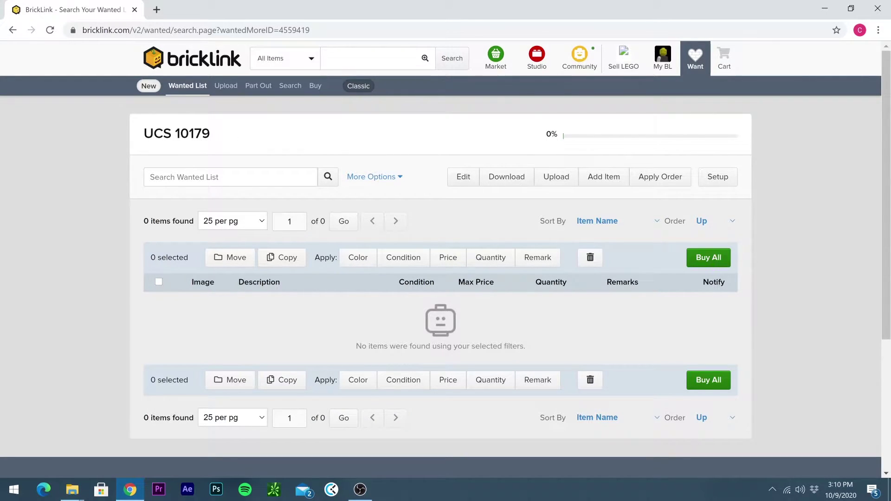
# Search all items for 10179, filter to sets, and open the Millennium Falcon - UCS 10179-1 page
pyautogui.click(326, 59)
pyautogui.write('10179')
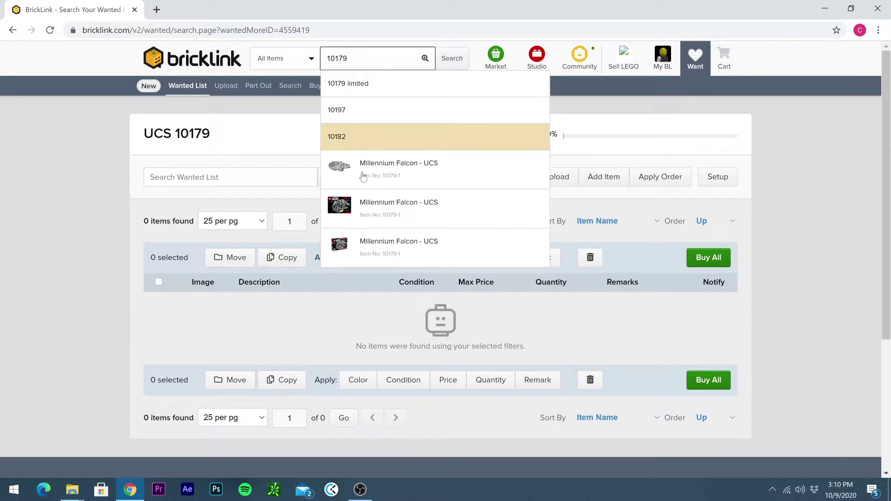
pyautogui.click(451, 58)
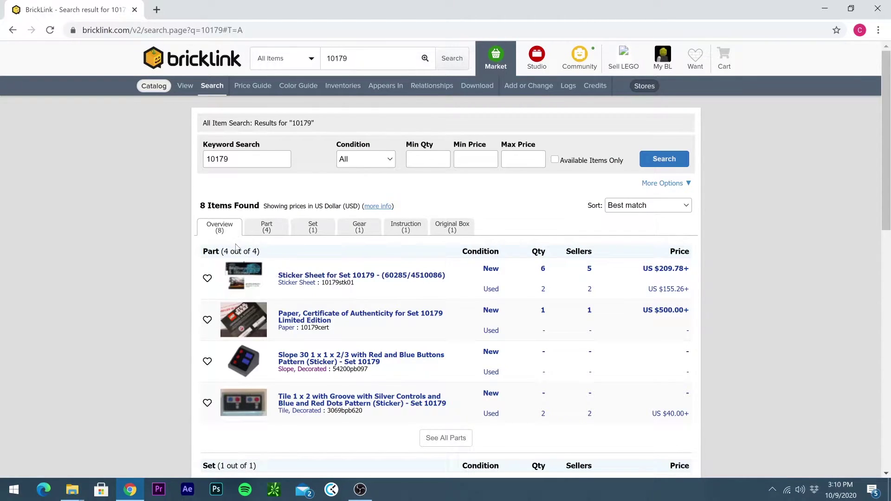
pyautogui.click(270, 231)
pyautogui.click(325, 226)
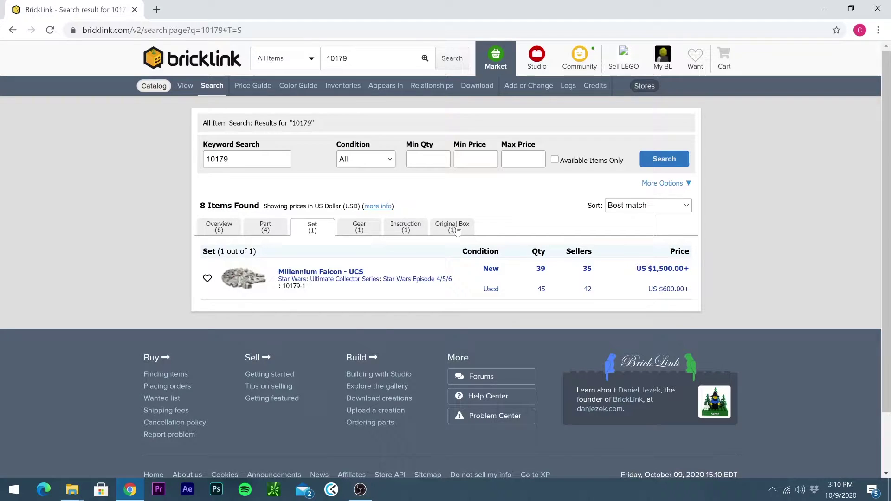
pyautogui.click(337, 273)
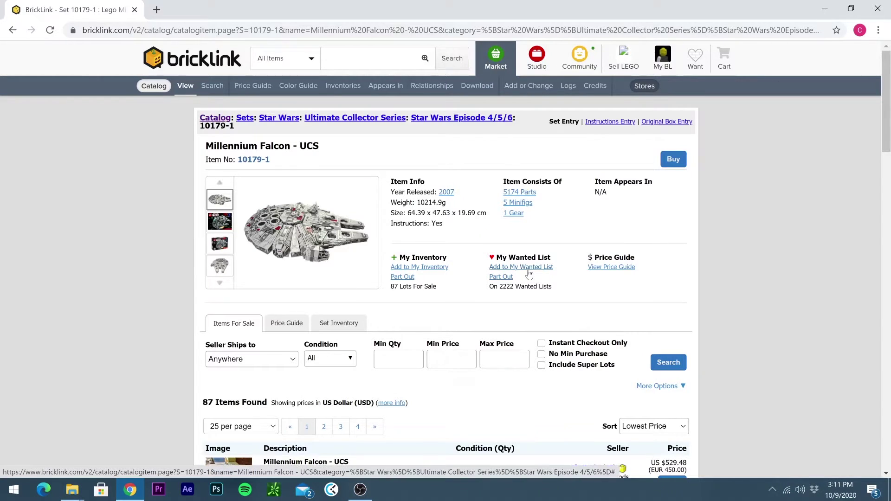
pyautogui.scroll(-2, 529, 275)
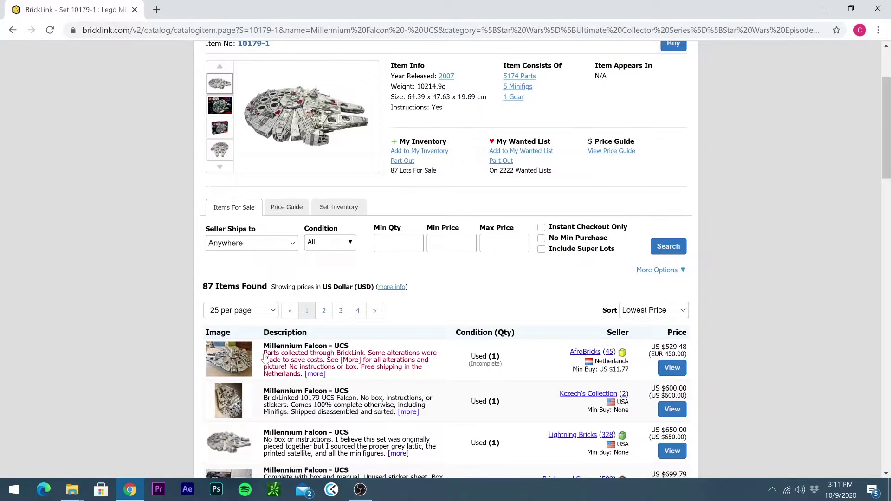
pyautogui.scroll(2, 383, 287)
pyautogui.scroll(1, 383, 287)
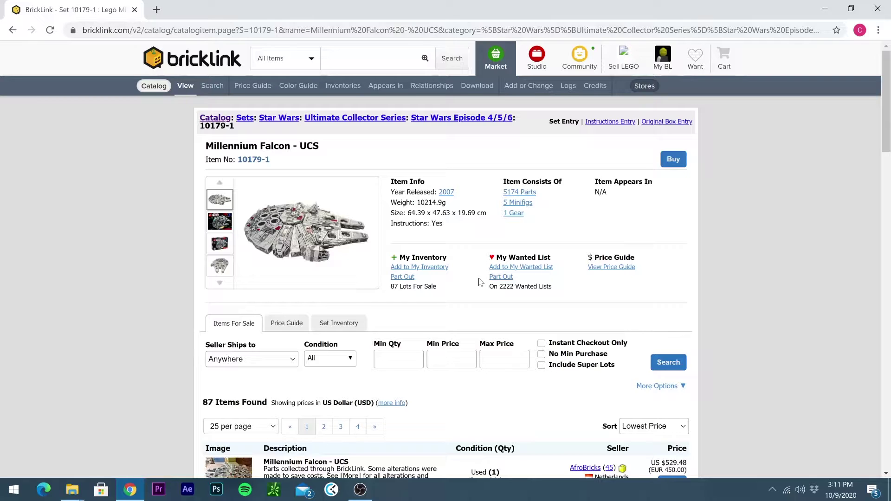
# Start a part-out of set 10179-1, excluding the 1 Gear from the parted-out items
pyautogui.click(502, 277)
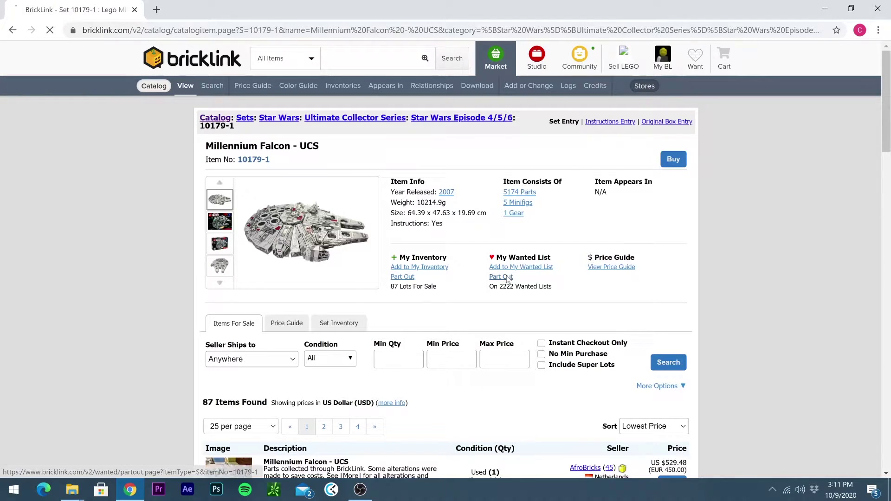
pyautogui.scroll(-3, 353, 271)
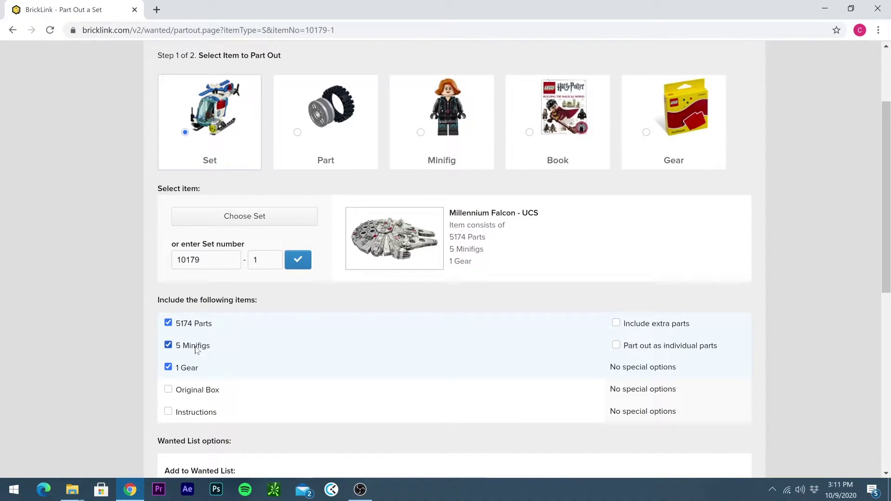
pyautogui.click(168, 369)
pyautogui.scroll(-3, 274, 335)
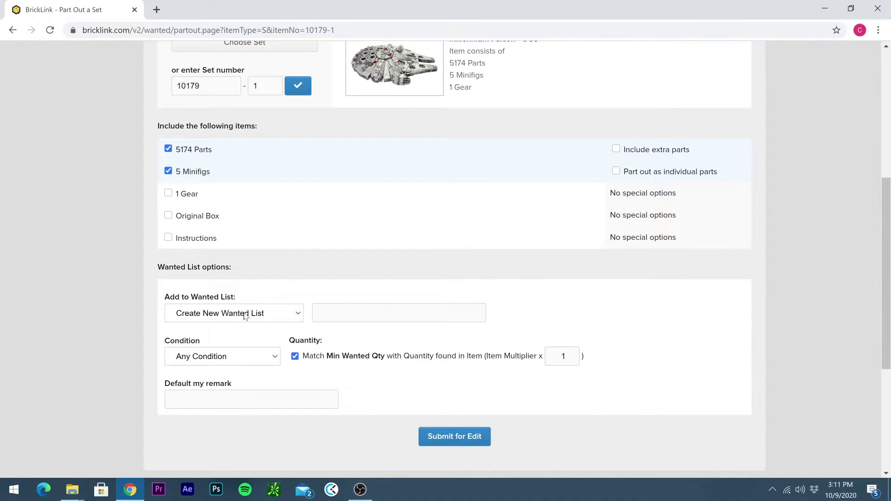
# Target the UCS 10179 wanted list and keep Condition at Any Condition
pyautogui.click(245, 315)
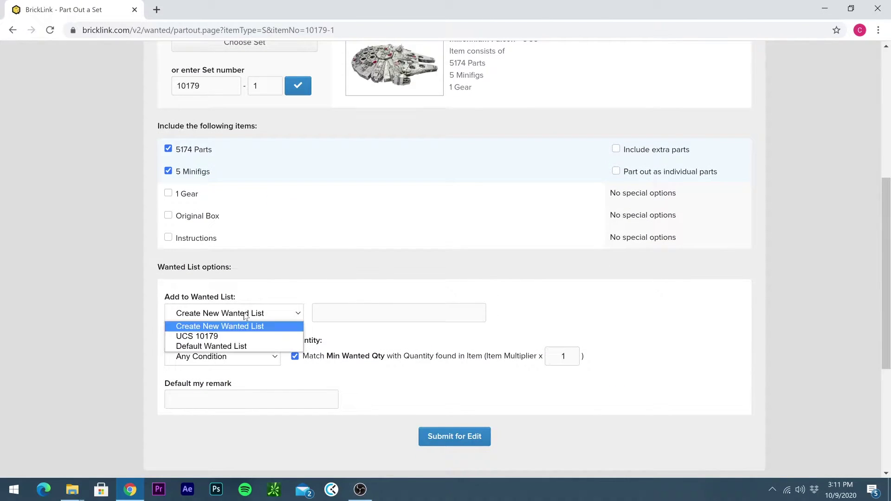
pyautogui.click(202, 336)
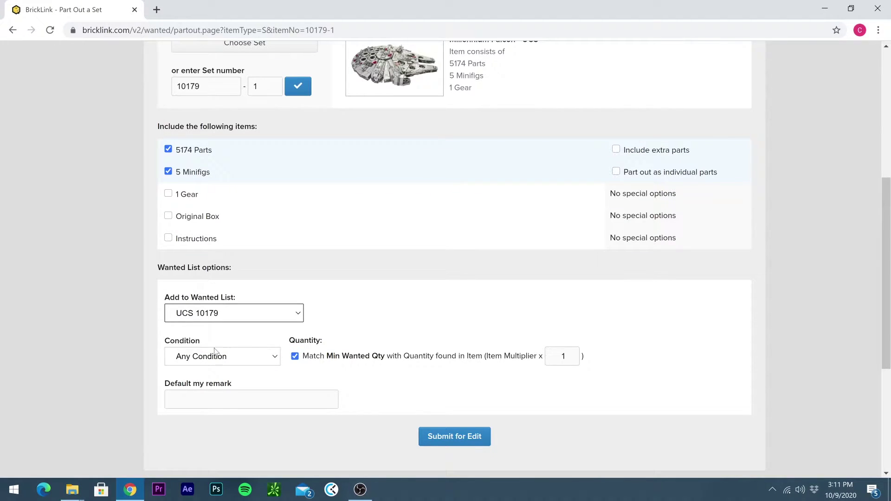
pyautogui.click(231, 360)
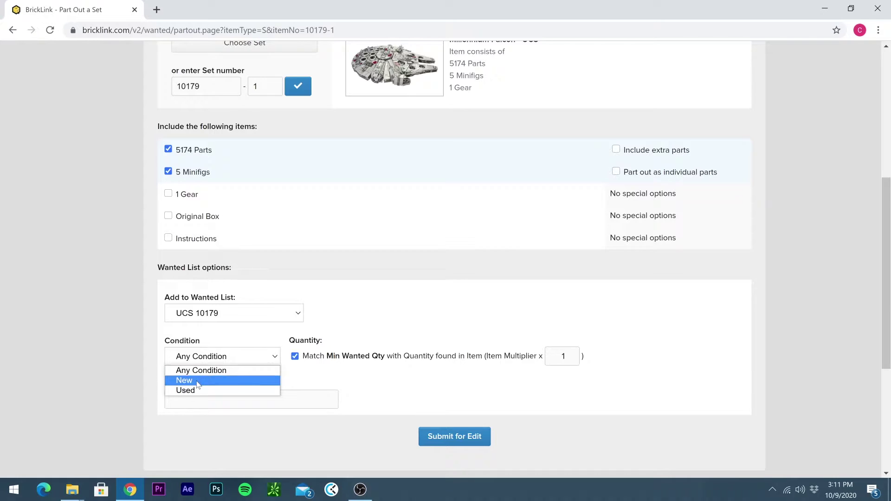
pyautogui.click(360, 322)
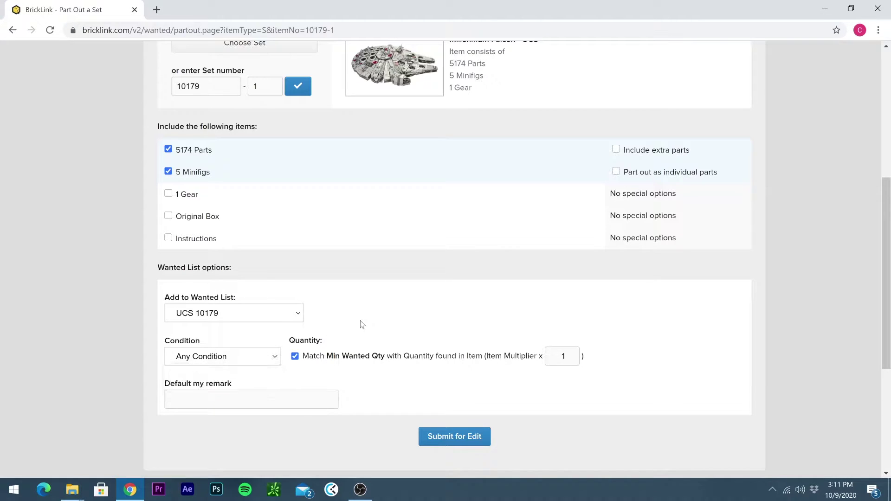
pyautogui.click(247, 361)
pyautogui.click(335, 332)
pyautogui.moveTo(571, 358)
# Submit the part-out and review the Step 2 parts, minifigs and alternate matches to the bottom
pyautogui.click(442, 439)
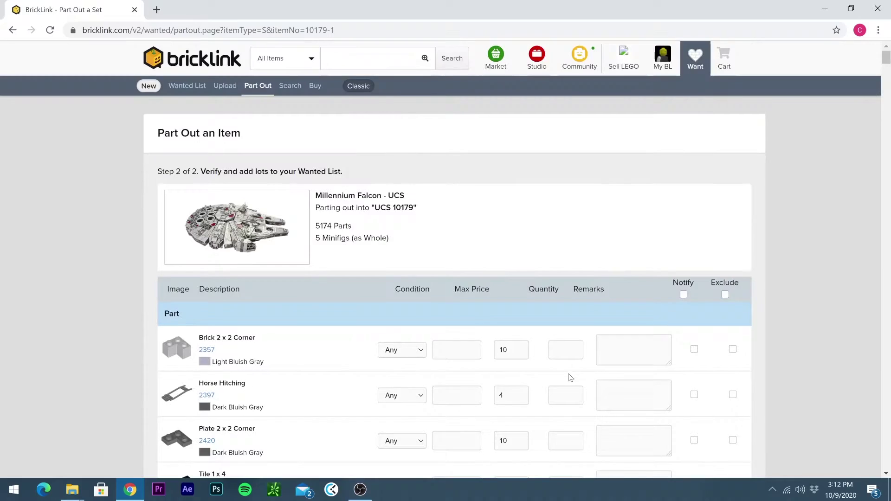
pyautogui.scroll(-4, 223, 267)
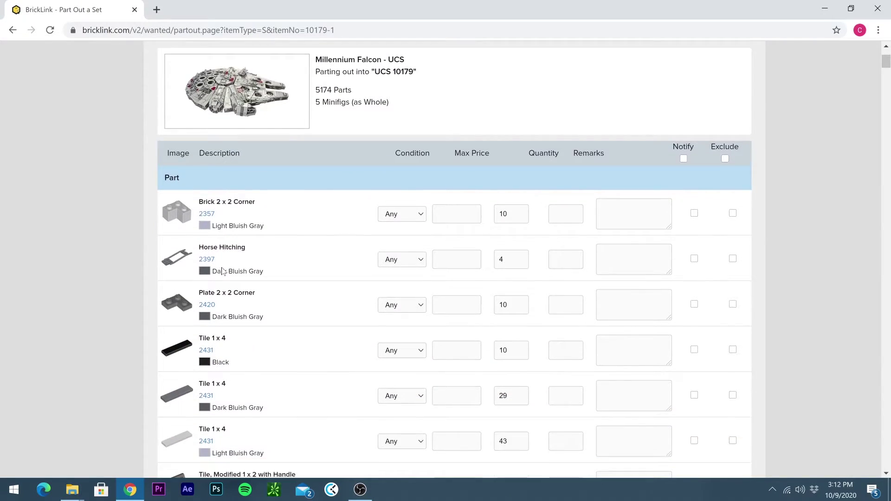
pyautogui.scroll(-1, 209, 200)
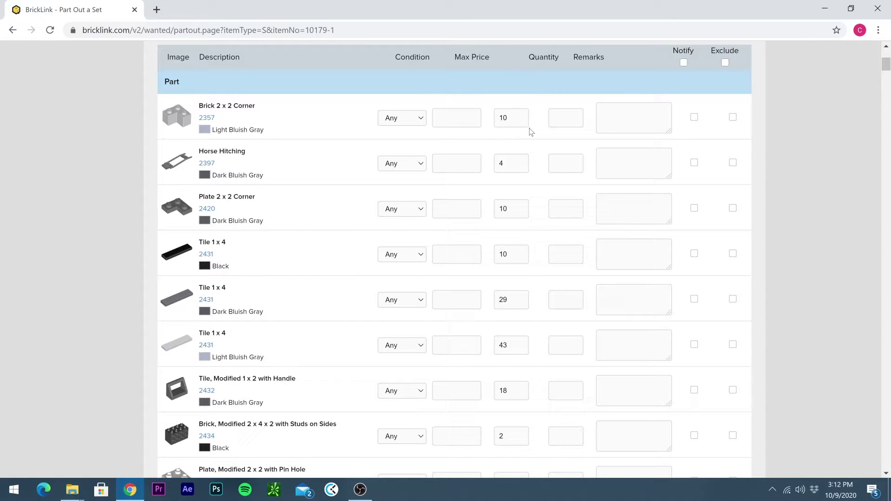
pyautogui.scroll(-6, 527, 102)
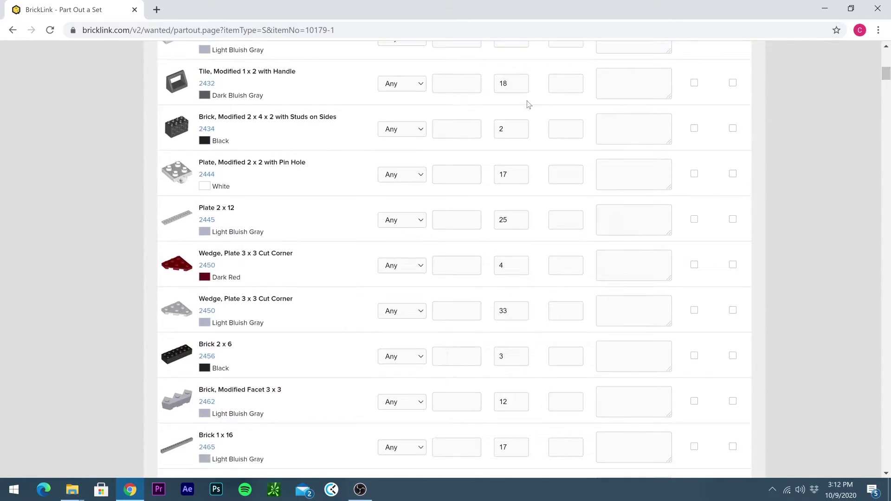
pyautogui.scroll(-20, 433, 273)
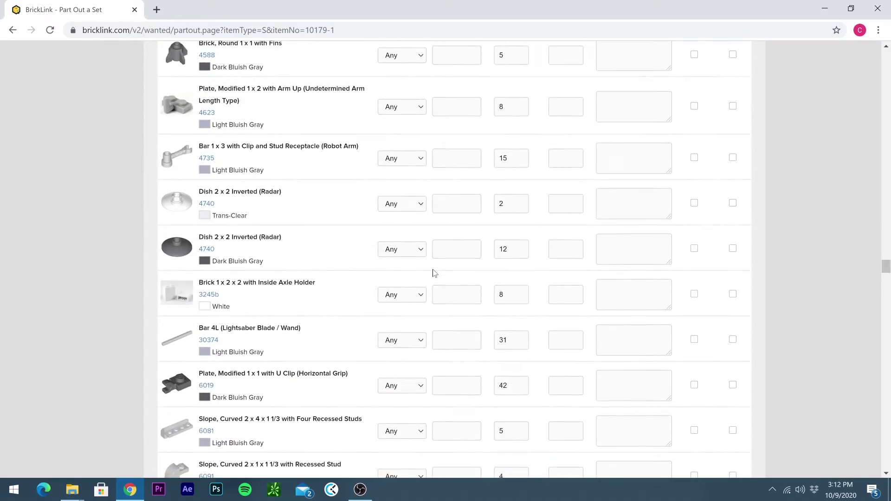
pyautogui.scroll(-20, 434, 273)
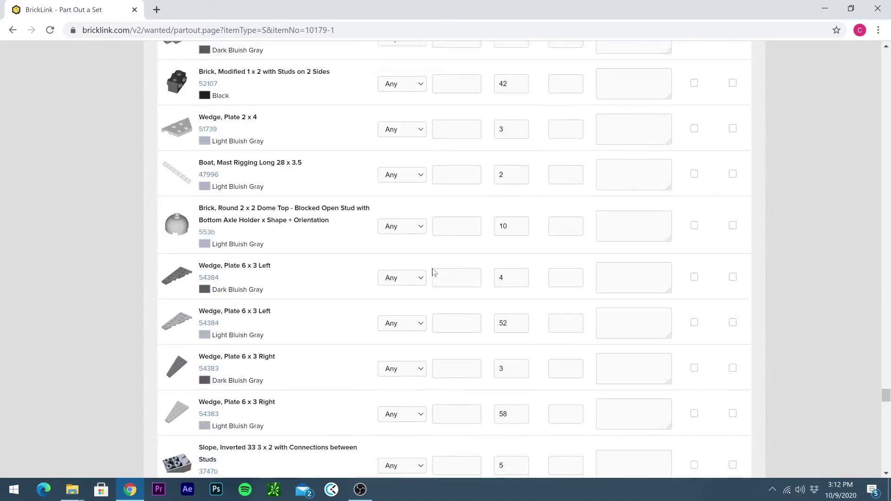
pyautogui.scroll(-20, 434, 273)
pyautogui.scroll(1, 243, 175)
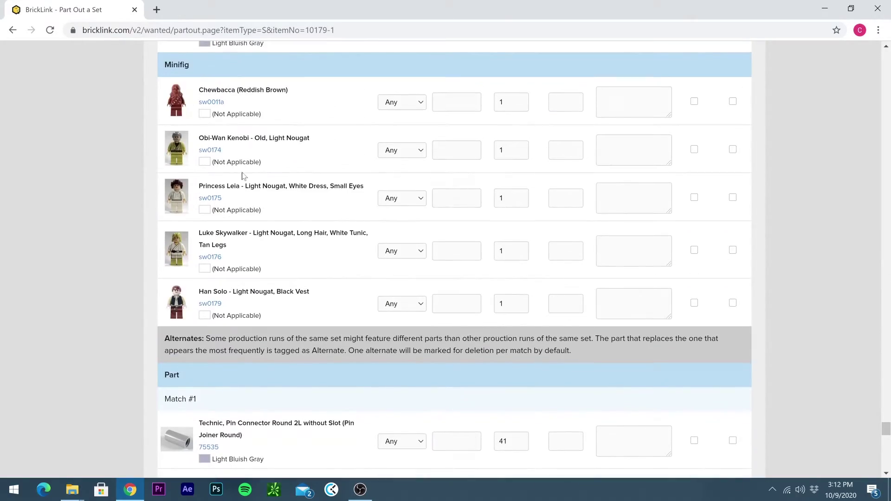
pyautogui.scroll(-1, 280, 255)
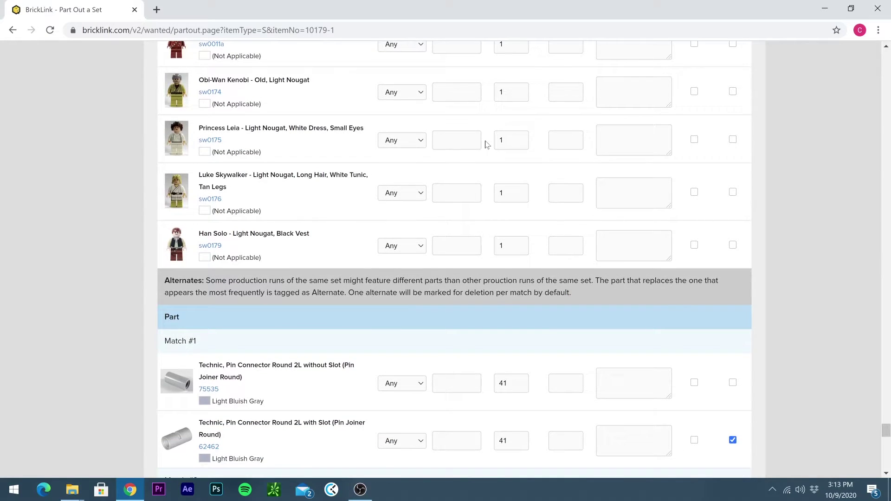
pyautogui.scroll(-2, 260, 222)
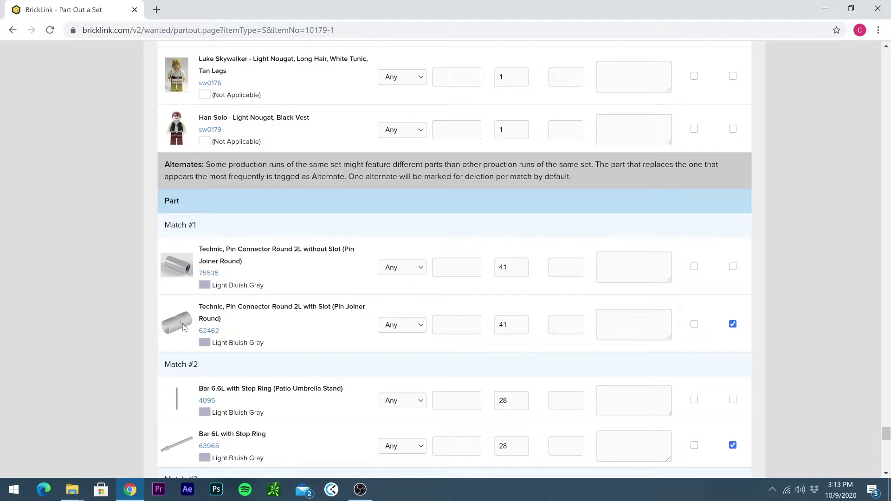
pyautogui.scroll(-3, 232, 332)
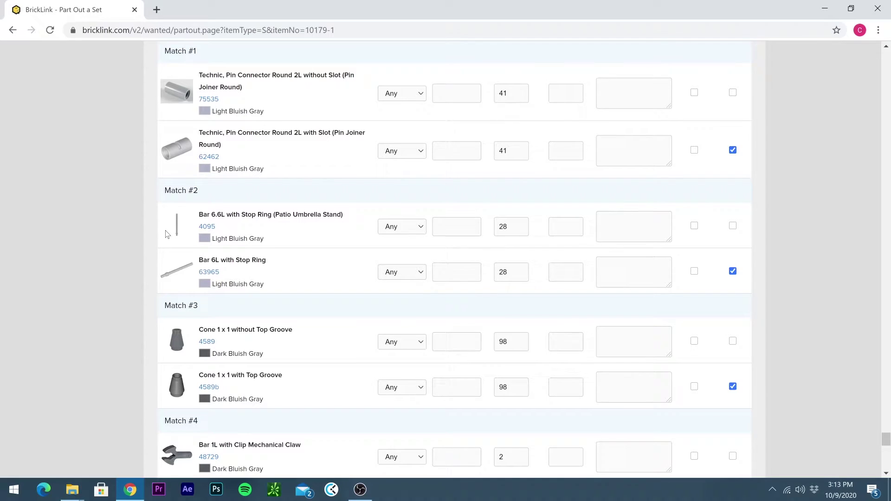
pyautogui.scroll(-15, 167, 234)
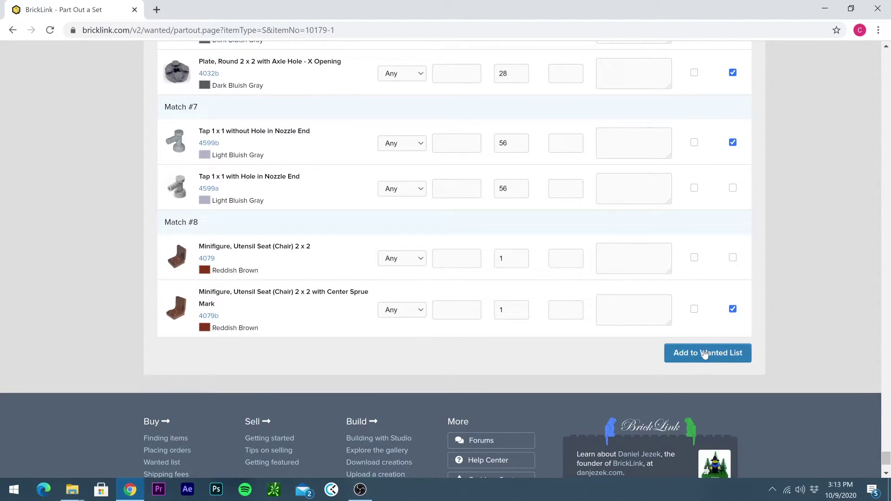
pyautogui.scroll(1, 731, 325)
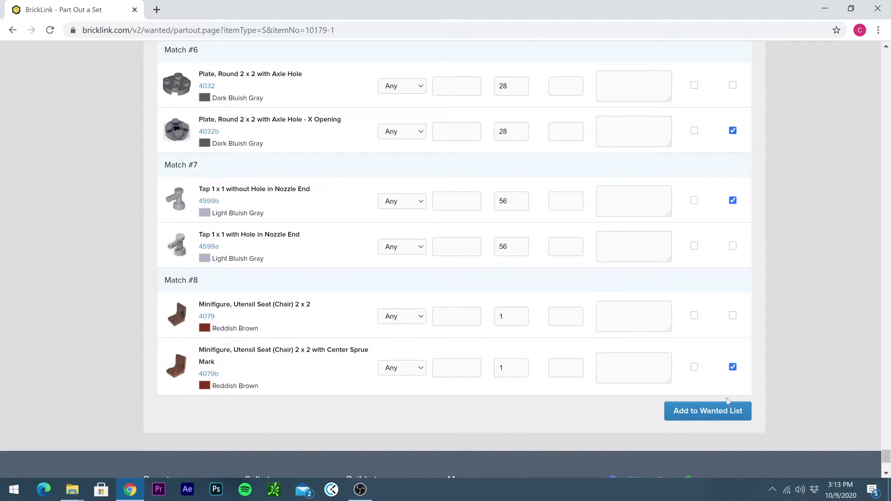
# Add all parted-out lots to the wanted list and open the UCS 10179 list
pyautogui.click(714, 411)
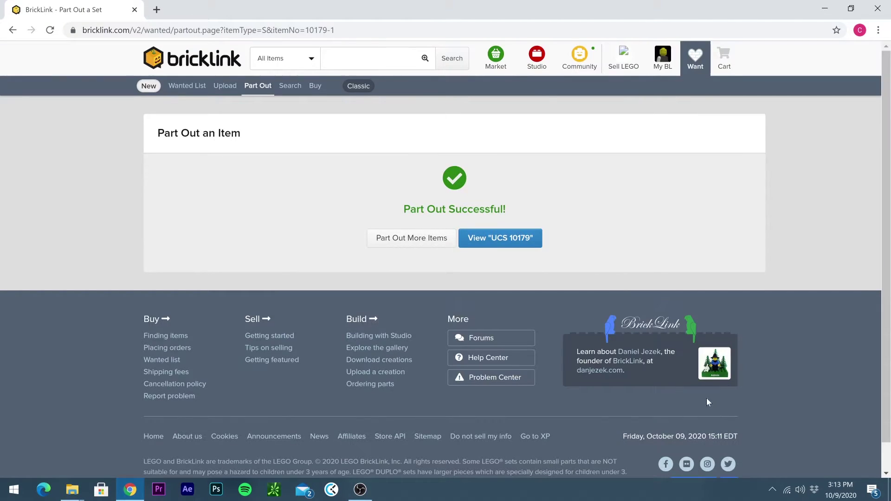
pyautogui.click(503, 242)
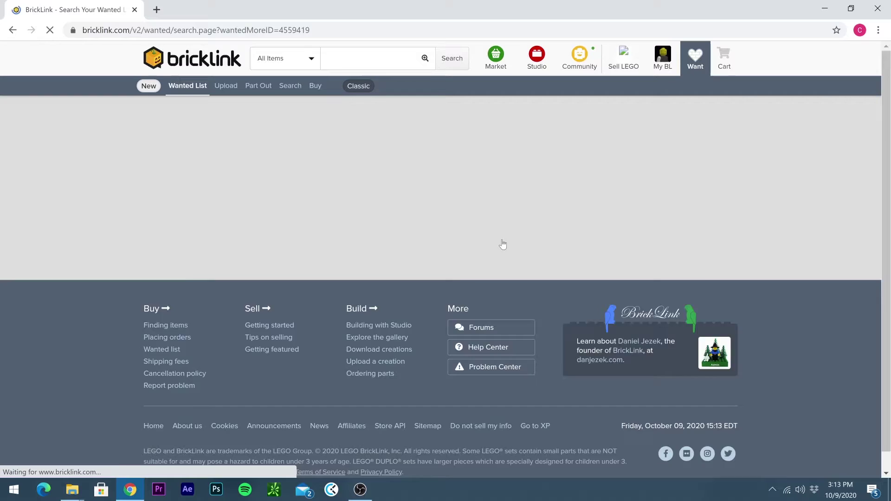
pyautogui.scroll(-15, 399, 269)
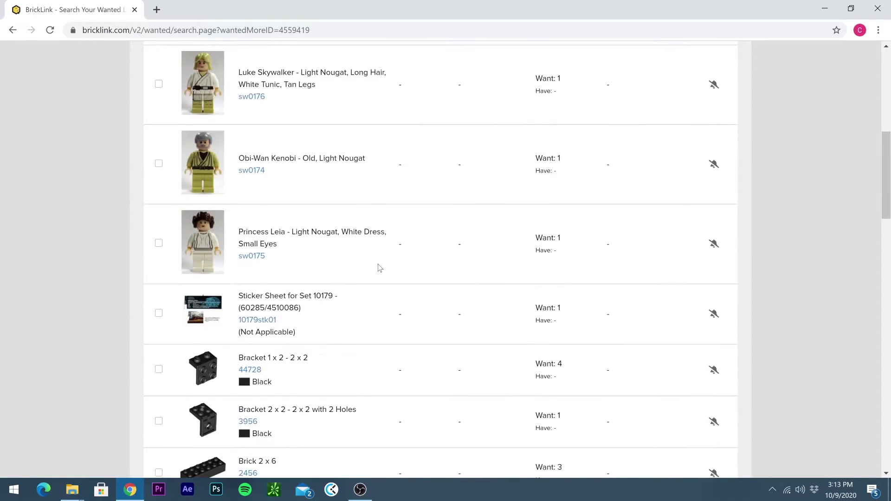
pyautogui.scroll(-7, 380, 268)
pyautogui.scroll(20, 394, 274)
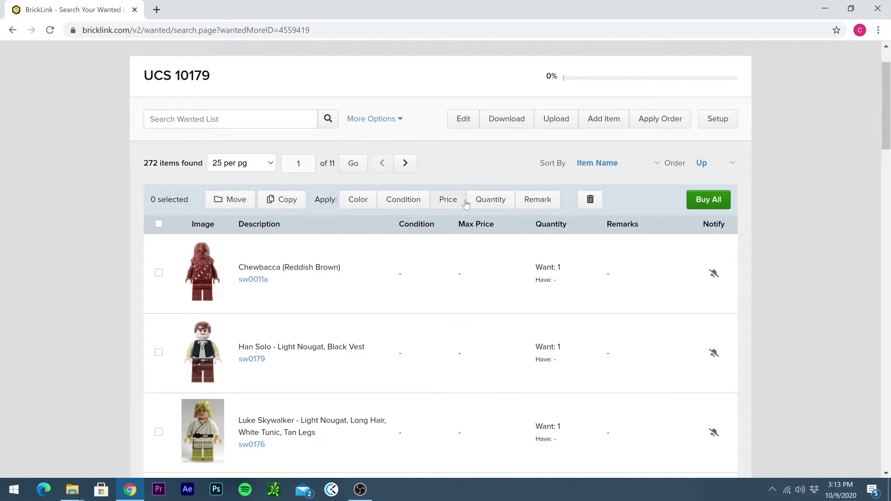
# Sort by Max Price and give Brick 2 x 2 Corner a US $0.30 max price, discarding a later edit
pyautogui.click(593, 162)
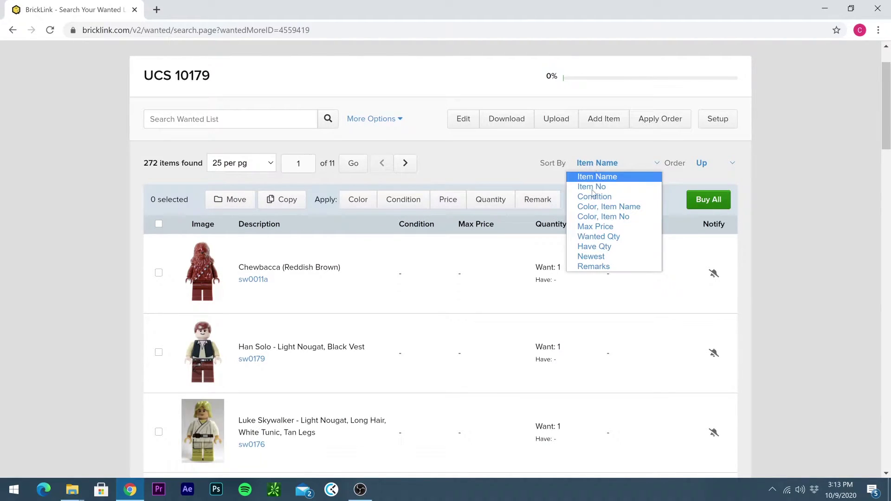
pyautogui.click(605, 227)
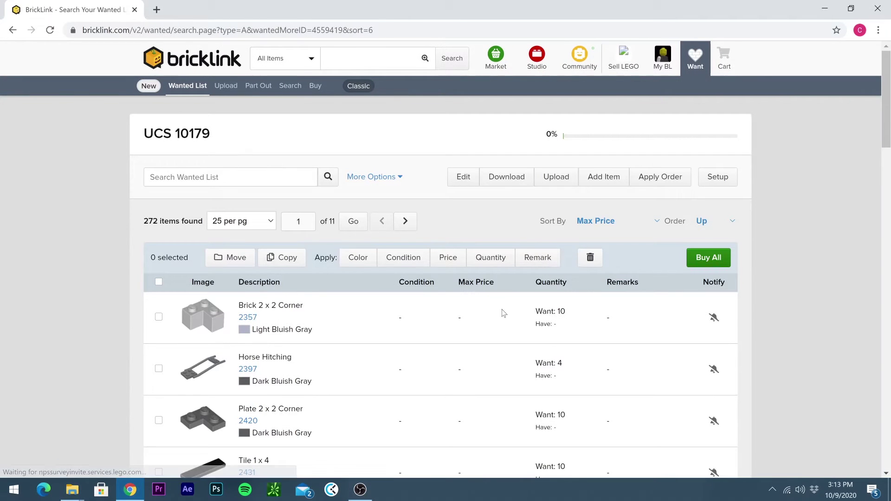
pyautogui.click(483, 318)
pyautogui.click(483, 318)
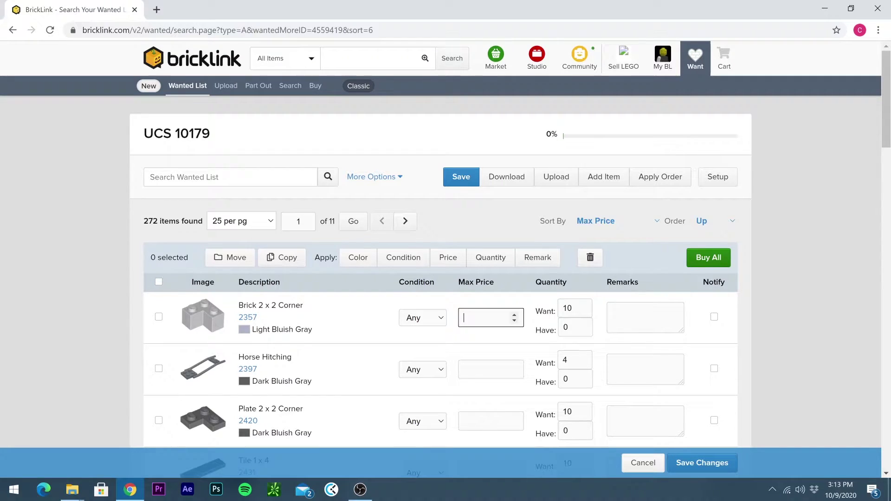
pyautogui.write('.30')
pyautogui.press('Return')
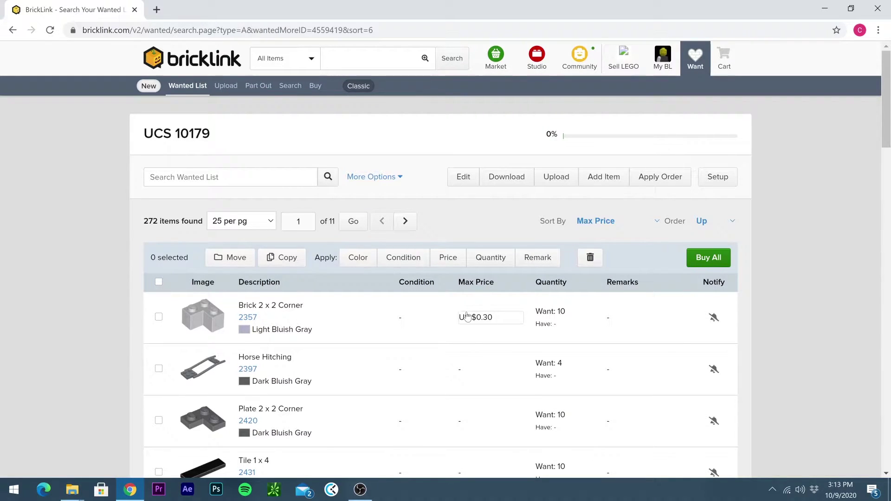
pyautogui.click(467, 317)
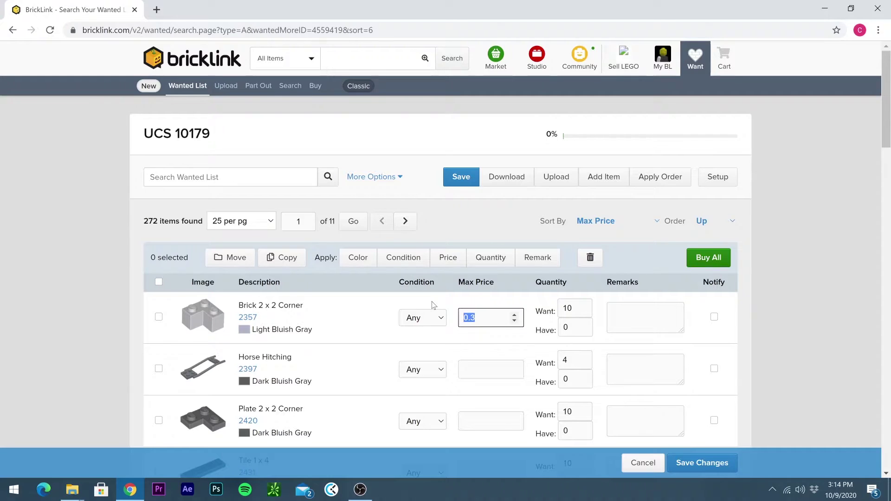
pyautogui.press('BackSpace')
pyautogui.click(660, 464)
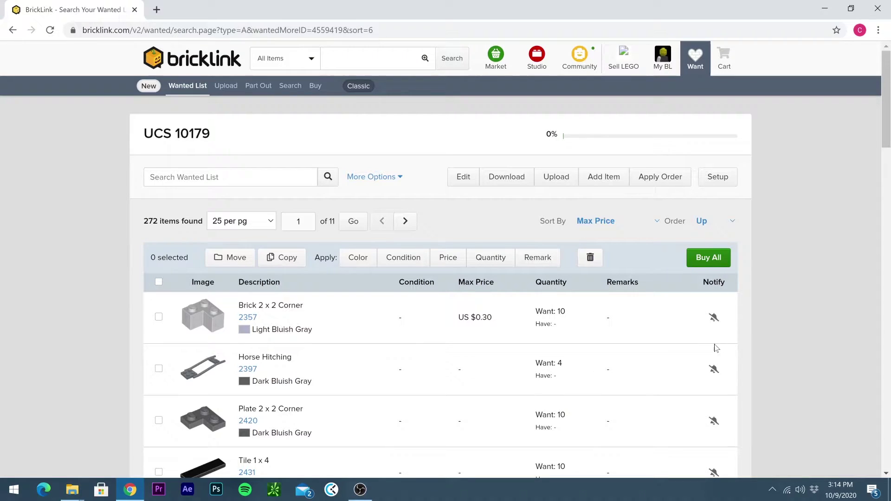
# Buy All for UCS 10179 with store location set to Anywhere, then bring up Auto-select
pyautogui.click(704, 264)
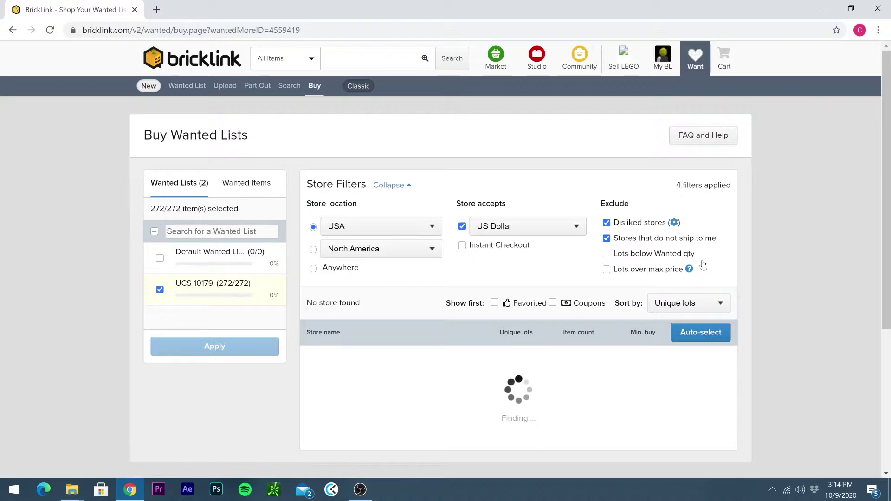
pyautogui.click(380, 227)
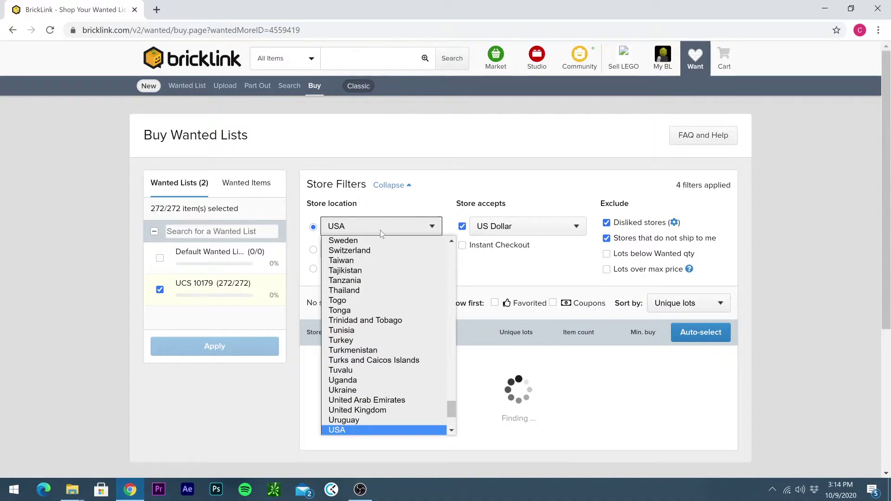
pyautogui.click(400, 216)
pyautogui.click(313, 270)
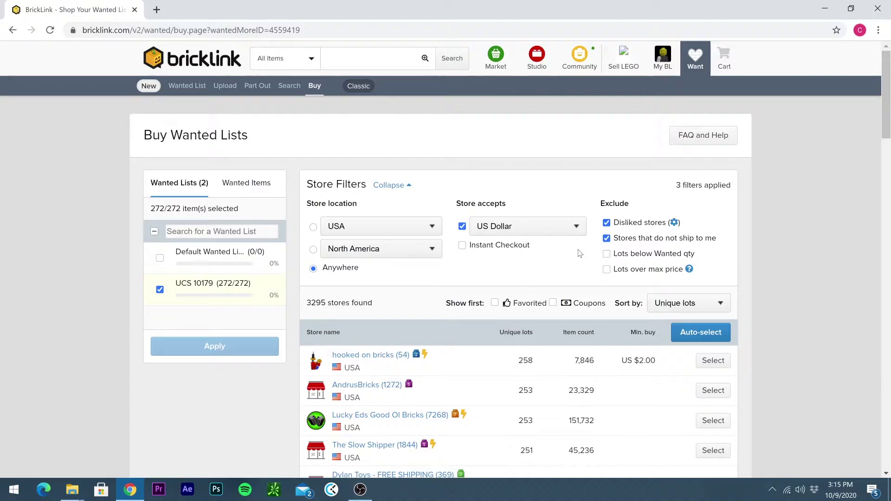
pyautogui.click(689, 336)
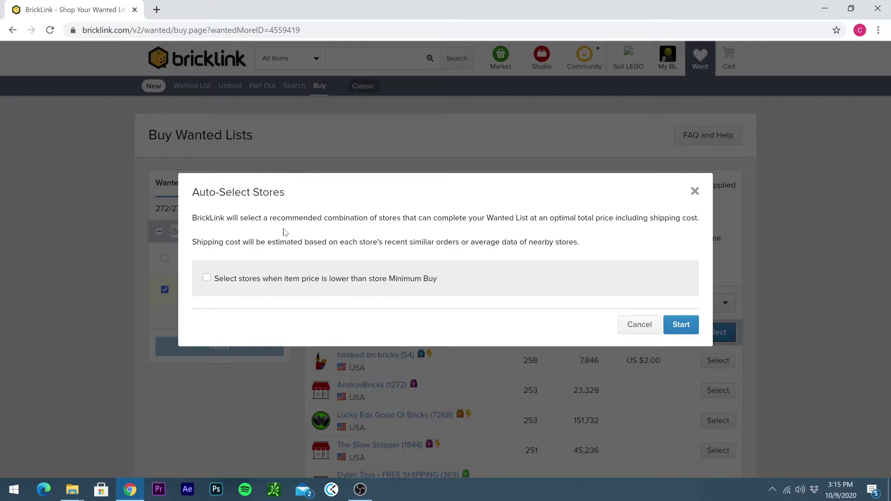
# Run auto-selection, yielding 5 stores covering 5,179 items for about US $1,624.63
pyautogui.click(678, 327)
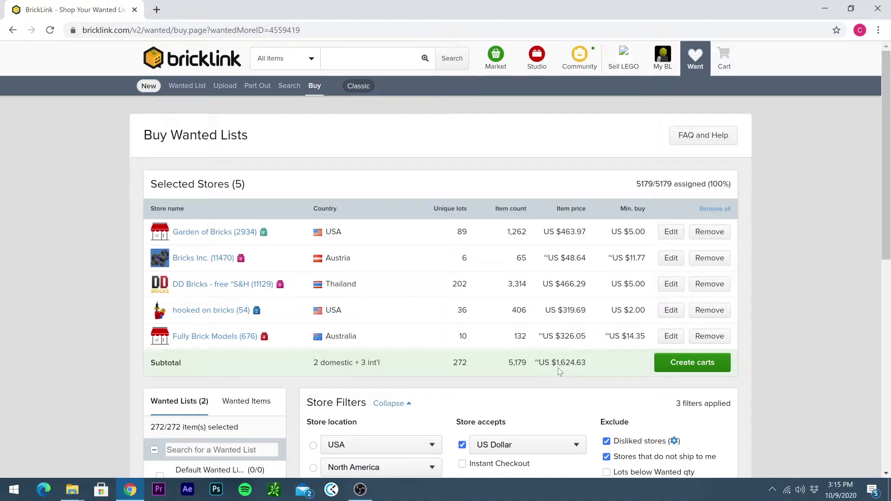
pyautogui.moveTo(575, 362); pyautogui.dragTo(545, 363)
pyautogui.click(587, 366)
# Remove the expensive Technic Pin Connector lot from the Fully Brick Models selection and confirm
pyautogui.click(671, 336)
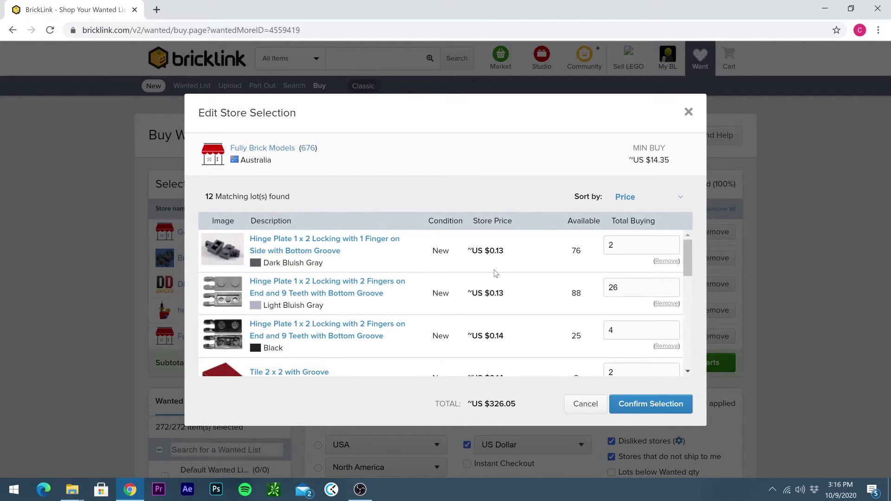
pyautogui.scroll(-1, 495, 273)
pyautogui.scroll(1, 500, 279)
pyautogui.scroll(-4, 503, 281)
pyautogui.scroll(-2, 502, 281)
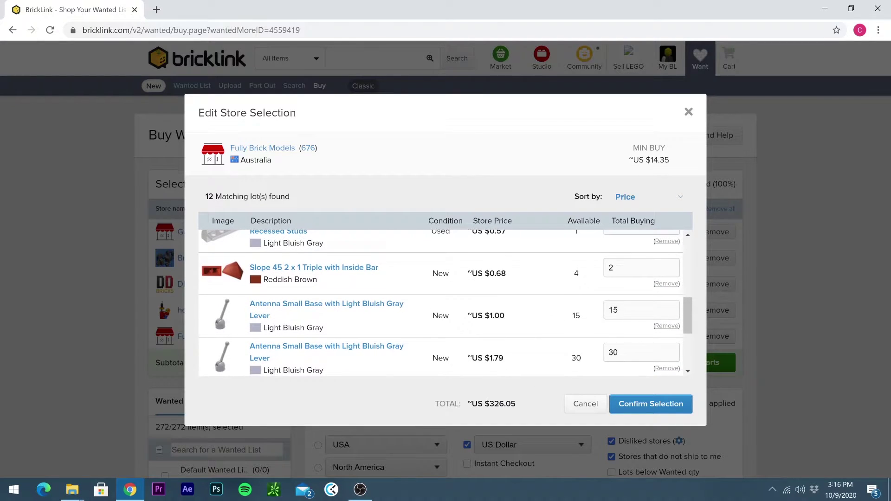
pyautogui.scroll(-1, 441, 301)
pyautogui.scroll(-2, 473, 295)
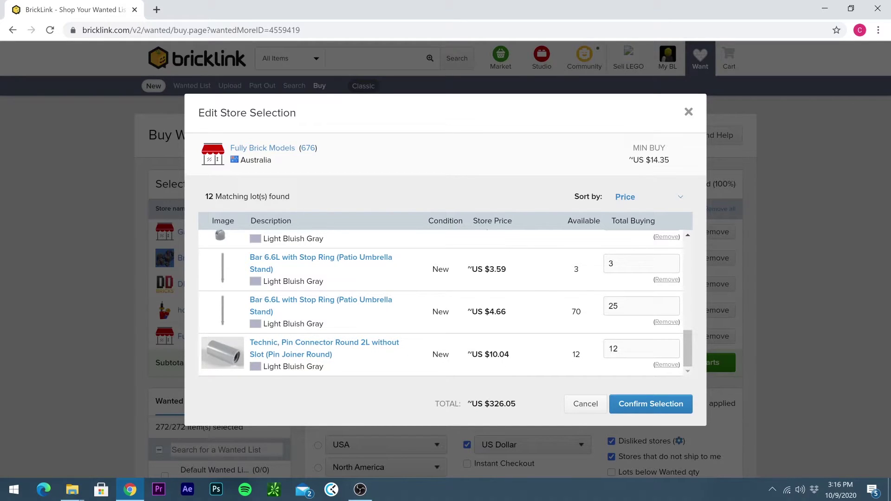
pyautogui.click(672, 366)
pyautogui.scroll(5, 494, 342)
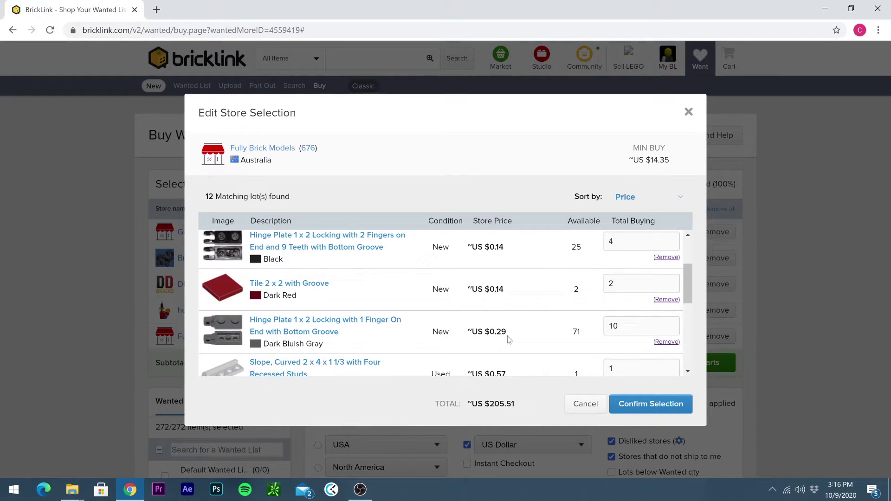
pyautogui.scroll(2, 527, 308)
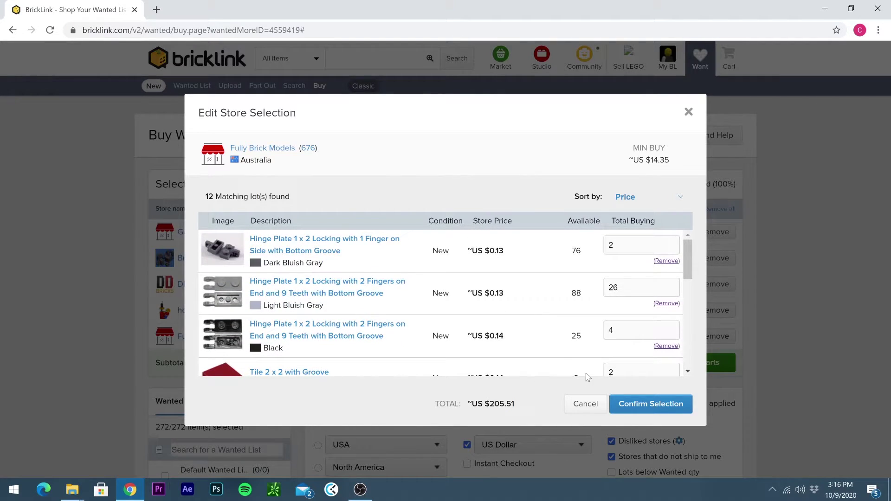
pyautogui.click(632, 404)
# Add 44 Bricks as the pin connector supplier and verify all 5179/5179 pieces are assigned
pyautogui.scroll(-4, 449, 119)
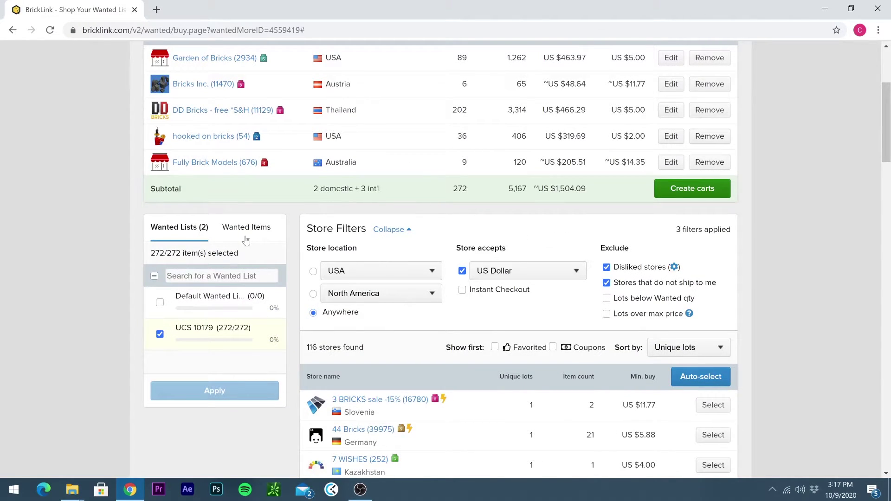
pyautogui.scroll(-1, 496, 333)
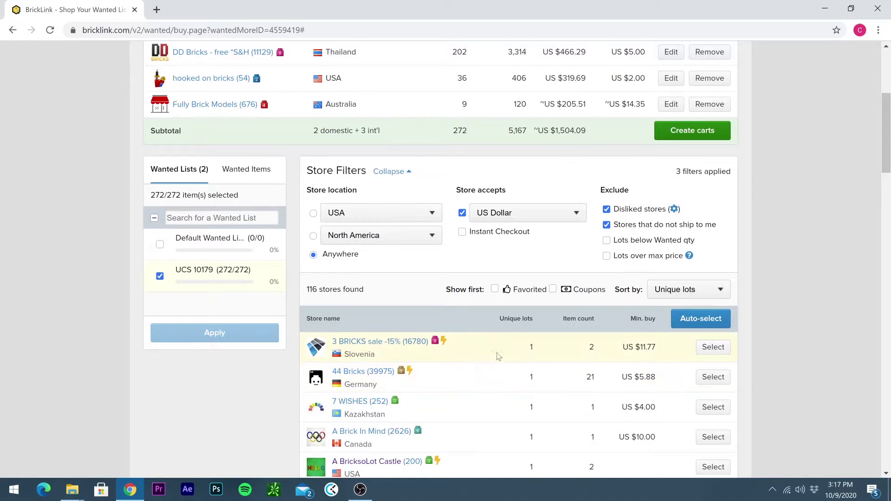
pyautogui.click(703, 376)
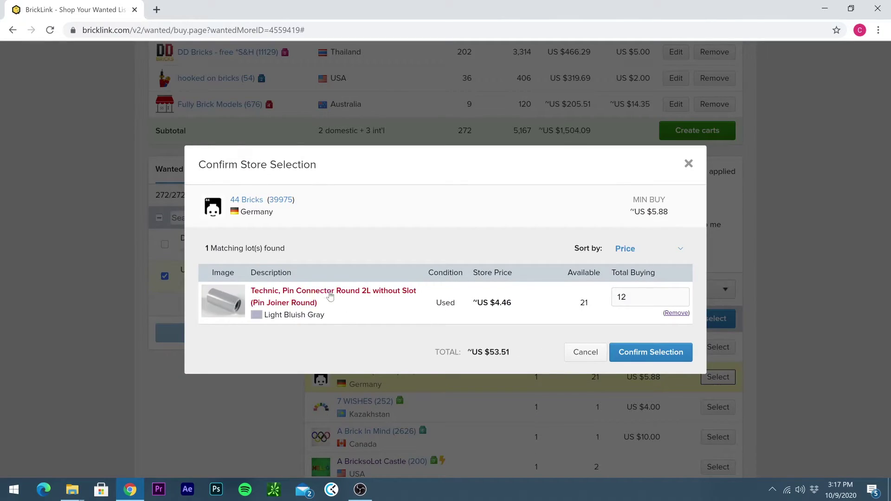
pyautogui.click(649, 353)
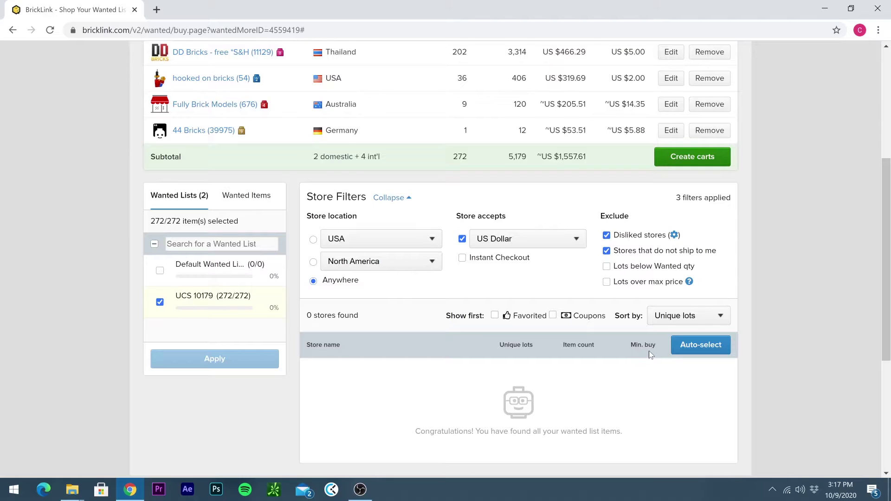
pyautogui.scroll(5, 552, 268)
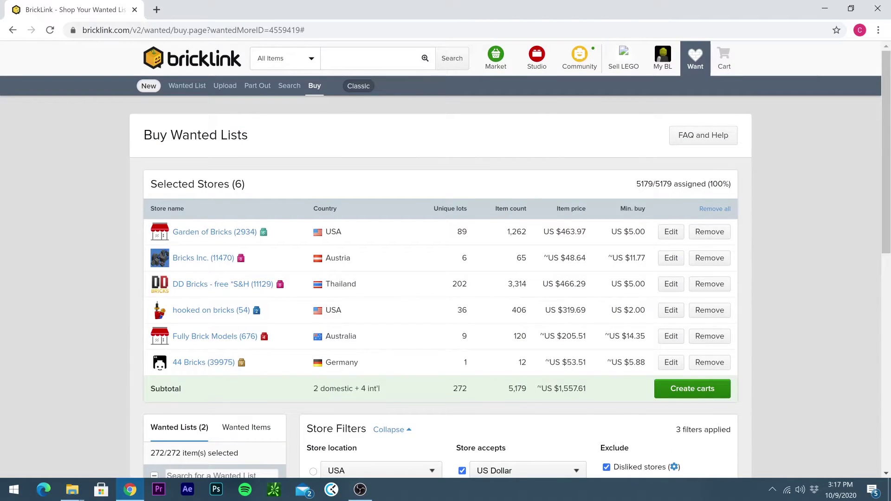
pyautogui.moveTo(636, 184); pyautogui.dragTo(765, 180)
pyautogui.click(765, 180)
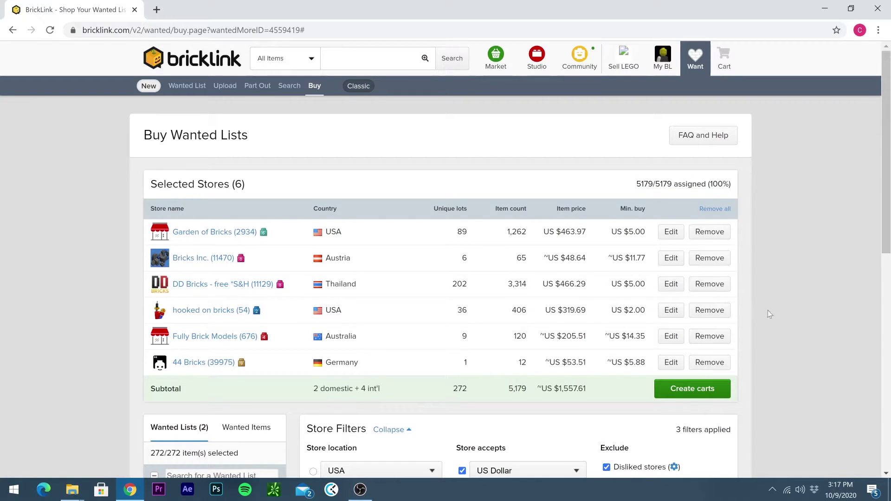
# Create shopping carts for the six selected stores, totalling about US $1,557.61
pyautogui.click(687, 390)
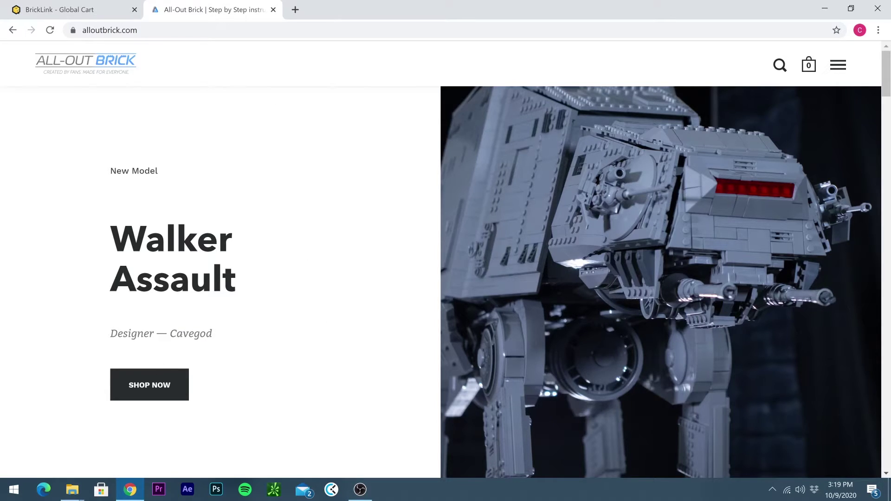
# Open the Walker Assault product page and reveal its parts list link to Rebrickable
pyautogui.click(175, 387)
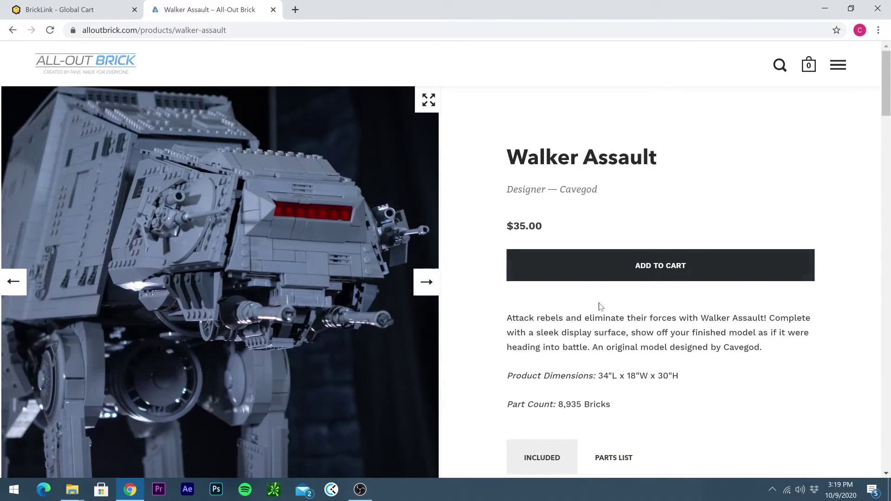
pyautogui.scroll(-1, 633, 382)
pyautogui.click(631, 400)
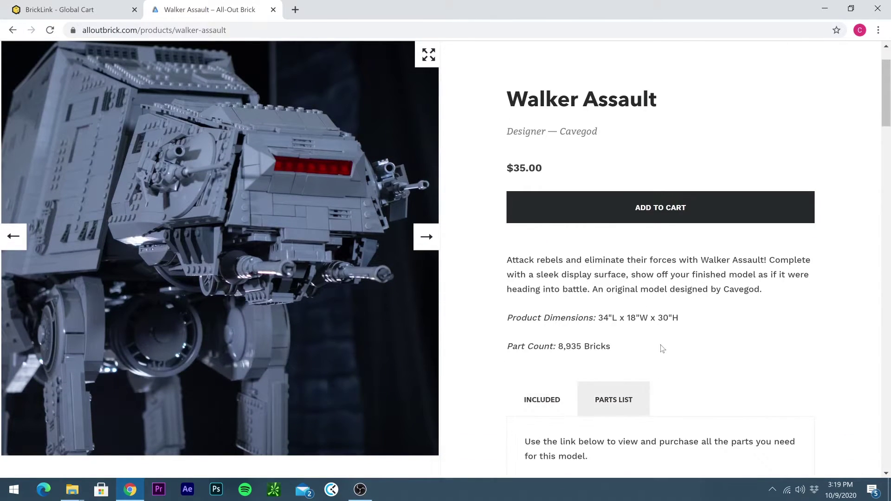
pyautogui.scroll(-2, 661, 348)
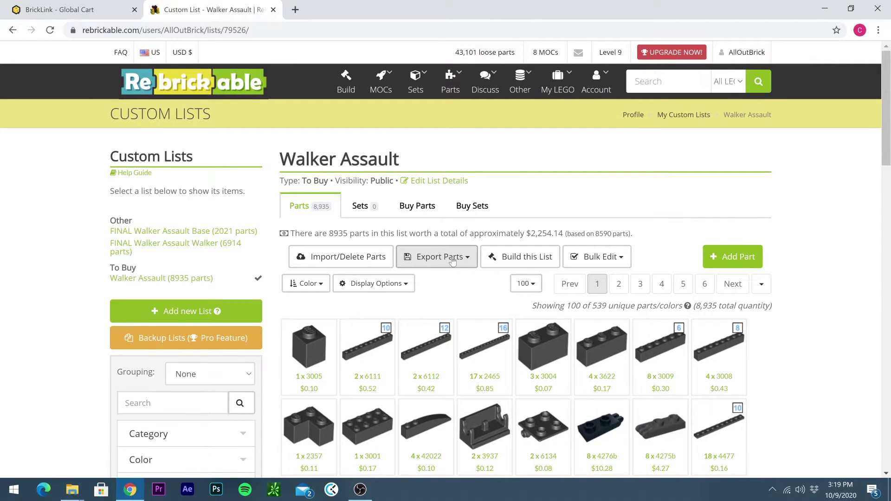
# Show the Buy Parts options for the Walker Assault custom list
pyautogui.click(420, 211)
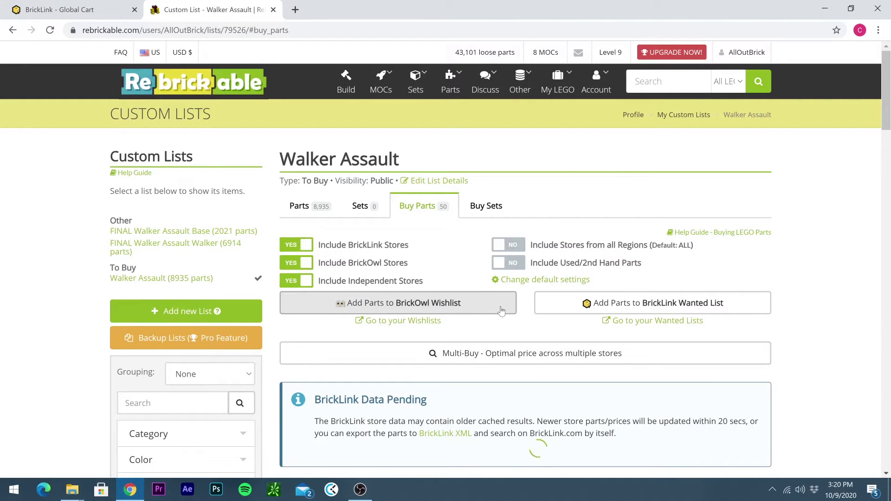
# Log in to BrickLink with the account credentials and allow Rebrickable access for the wanted list upload
pyautogui.click(599, 307)
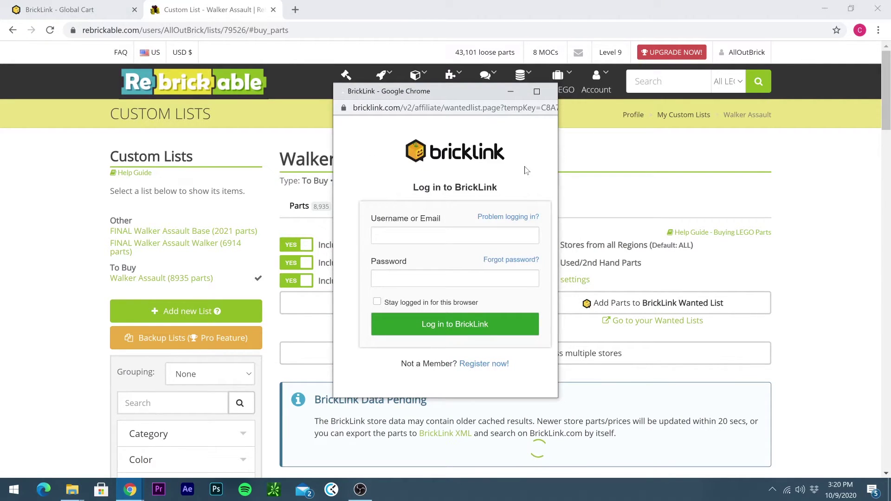
pyautogui.write('allout')
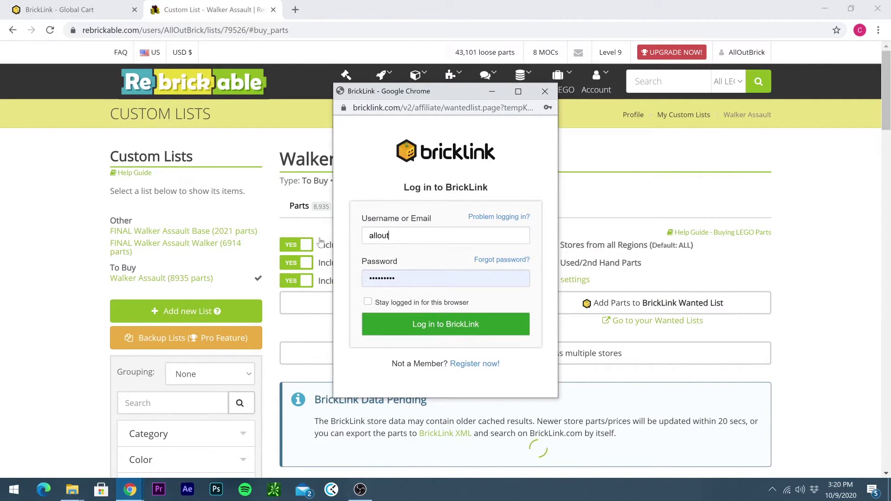
pyautogui.write('brick')
pyautogui.press('Tab')
pyautogui.write('•••••••••')
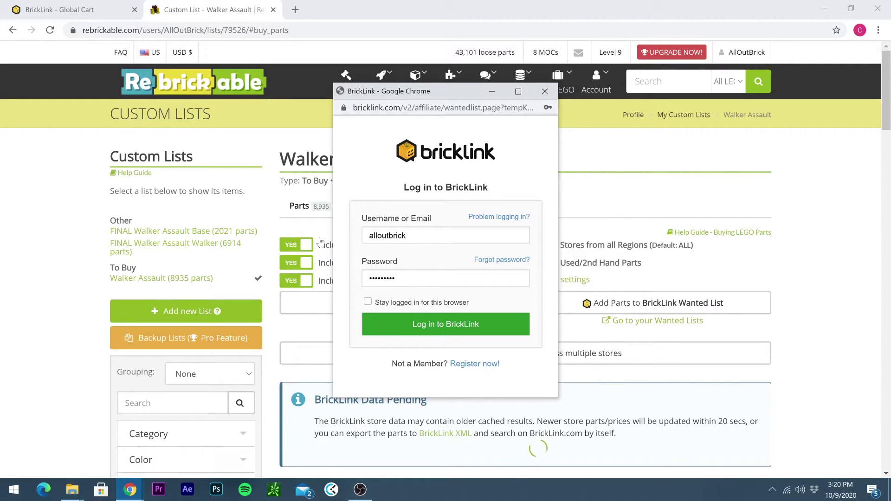
pyautogui.click(432, 323)
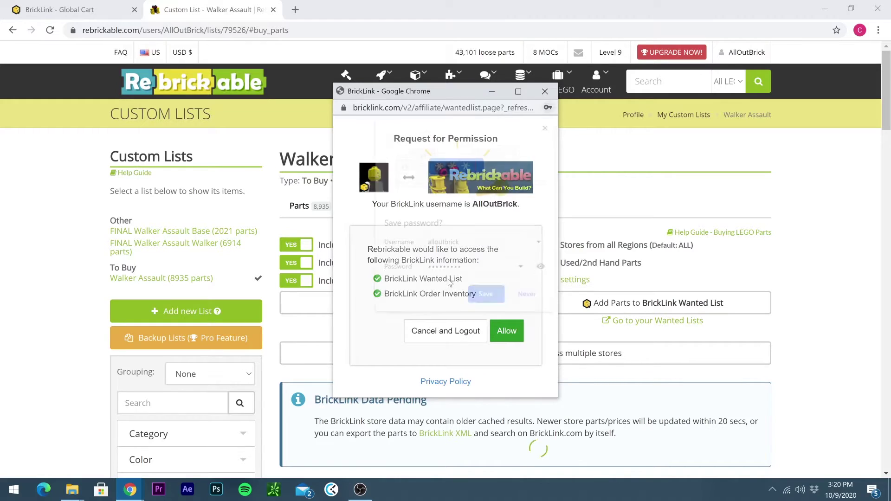
pyautogui.click(545, 128)
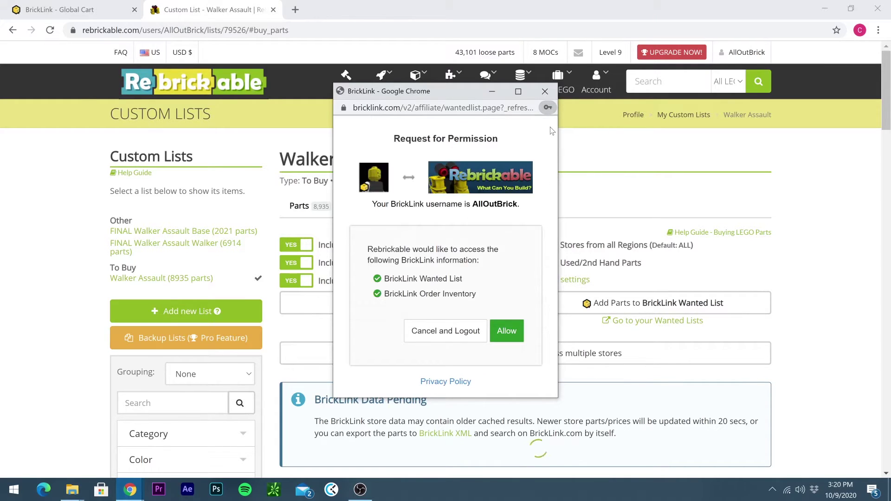
pyautogui.click(494, 330)
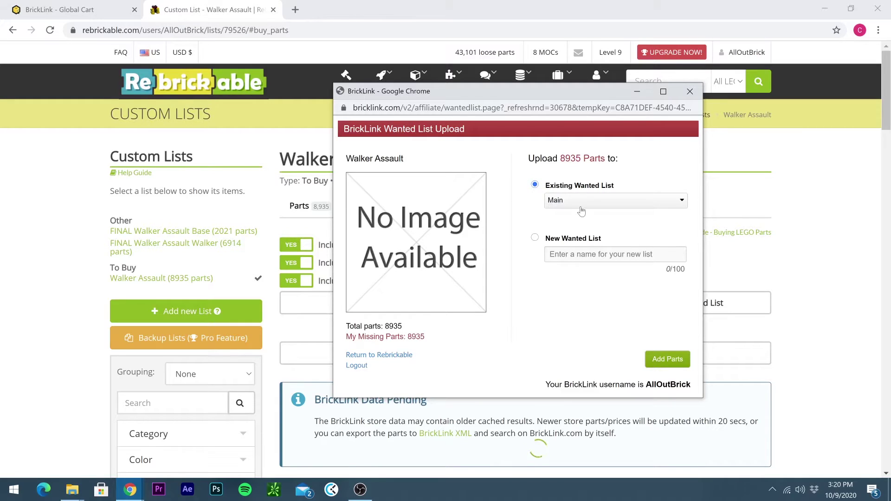
# Upload the parts into a new wanted list named 'Walker Assault', adding 539 lots
pyautogui.click(569, 253)
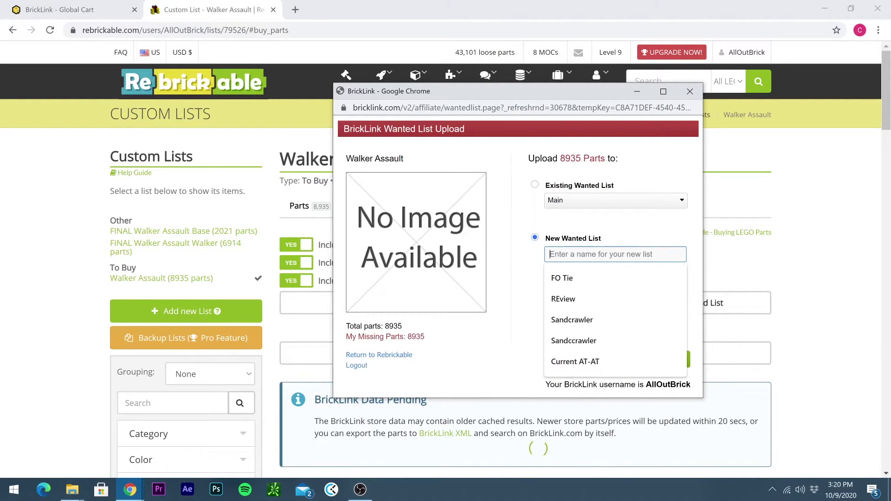
pyautogui.write('W')
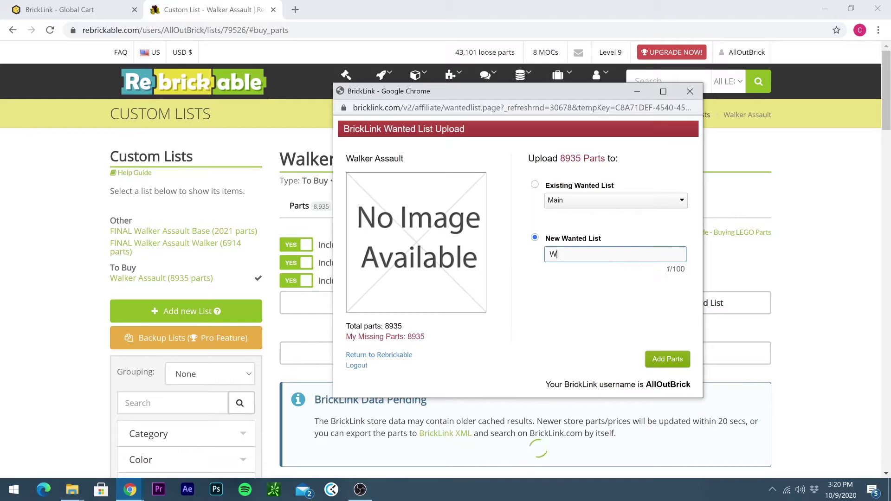
pyautogui.write('alker Assault')
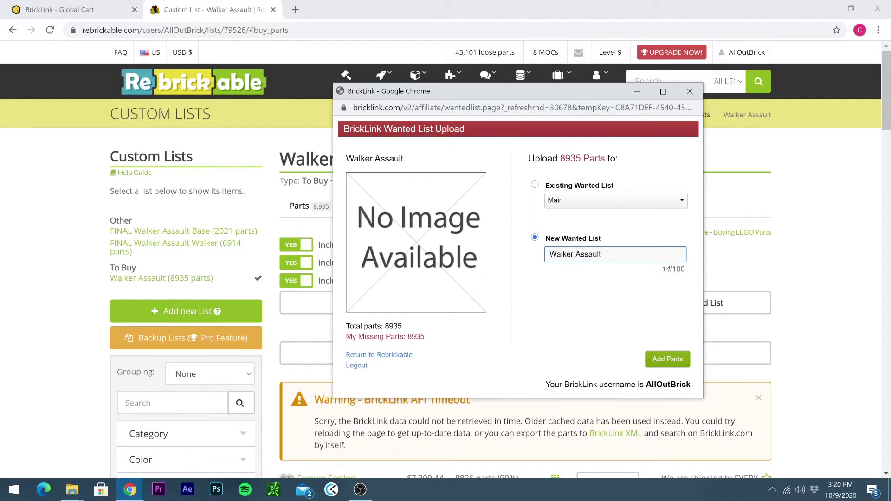
pyautogui.click(663, 360)
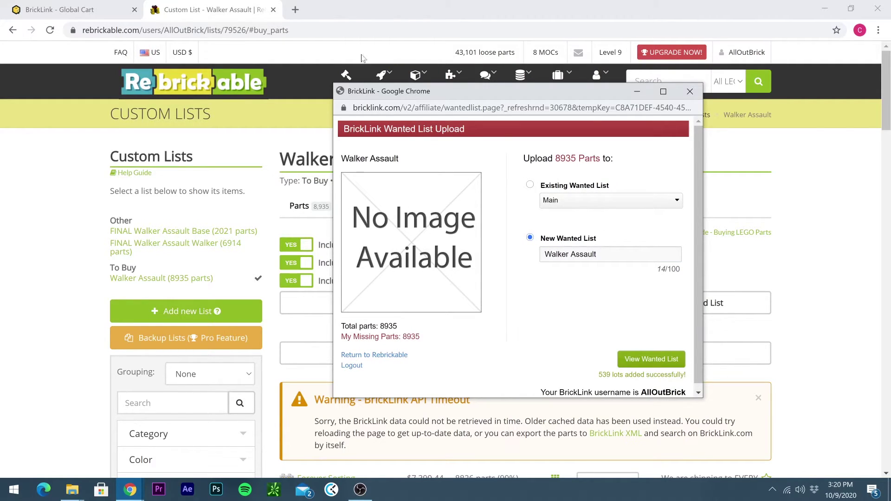
# Open the Walker Assault wanted list, browse its 539 items, and return to Rebrickable
pyautogui.click(92, 13)
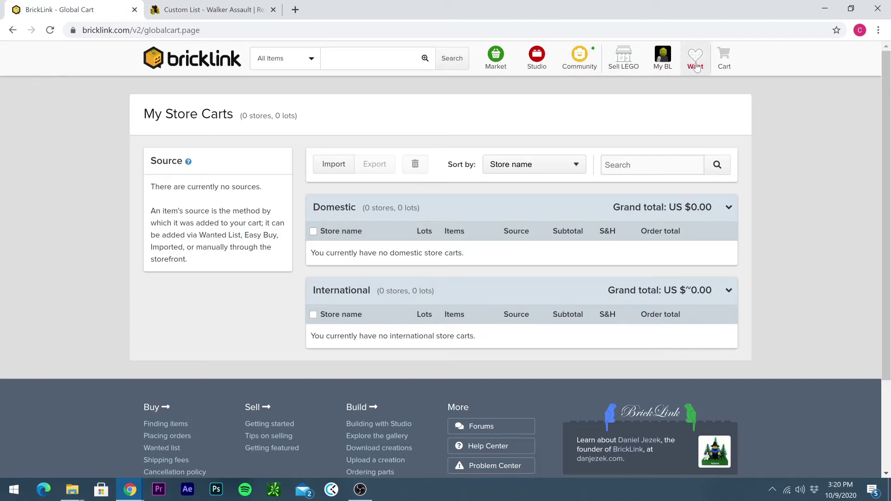
pyautogui.moveTo(695, 60)
pyautogui.click(701, 90)
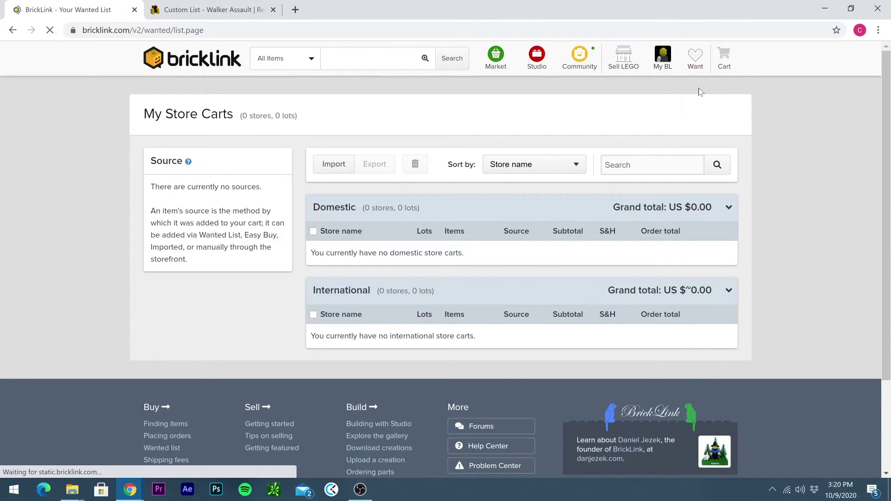
pyautogui.click(359, 226)
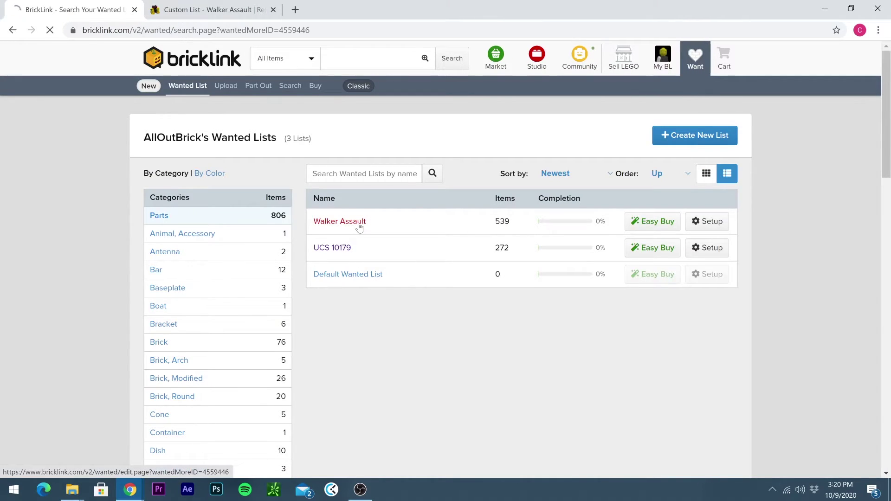
pyautogui.scroll(-10, 355, 223)
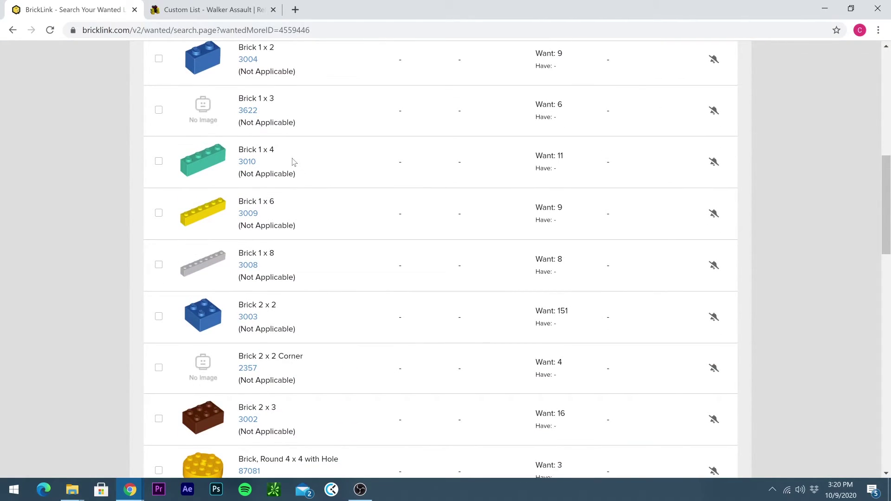
pyautogui.scroll(10, 286, 156)
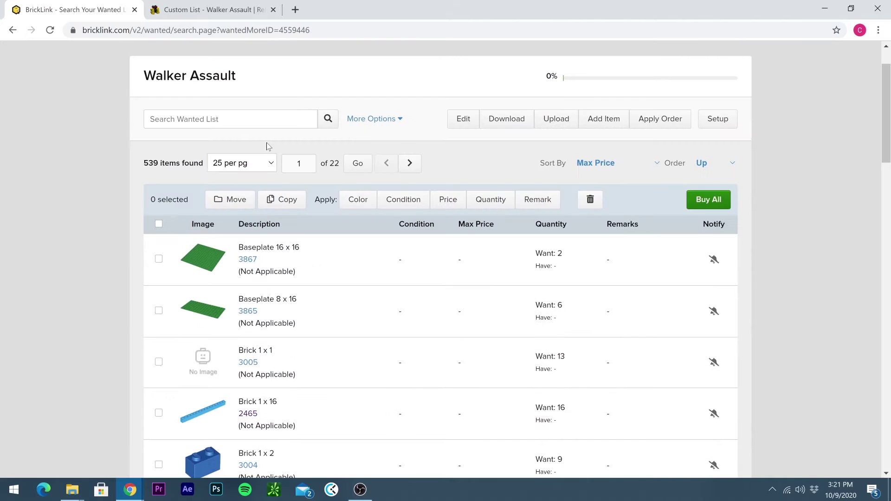
pyautogui.click(202, 17)
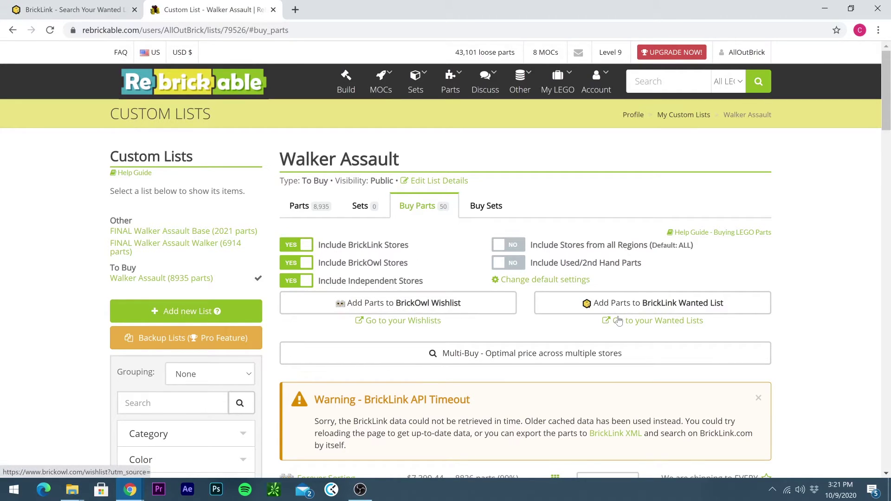
# Switch back to the BrickLink tab
pyautogui.click(62, 3)
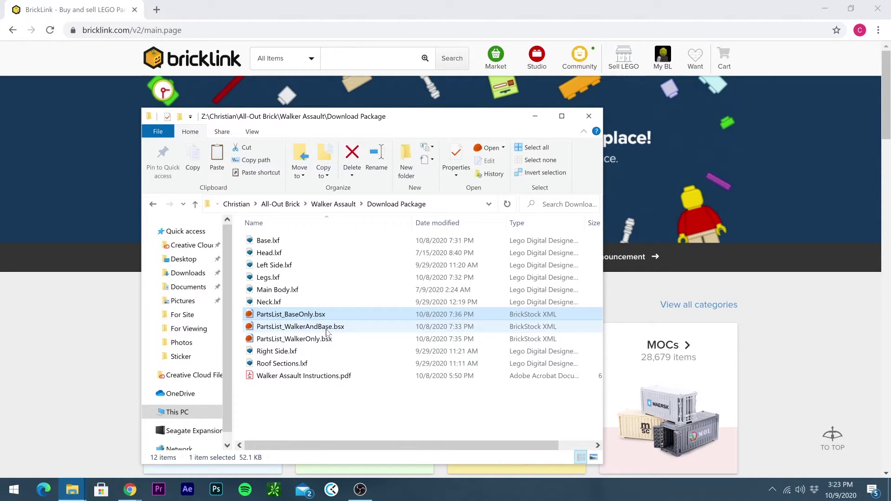
# Open the Upload to Wanted List page and bring the Download Package folder in front of it
pyautogui.click(91, 353)
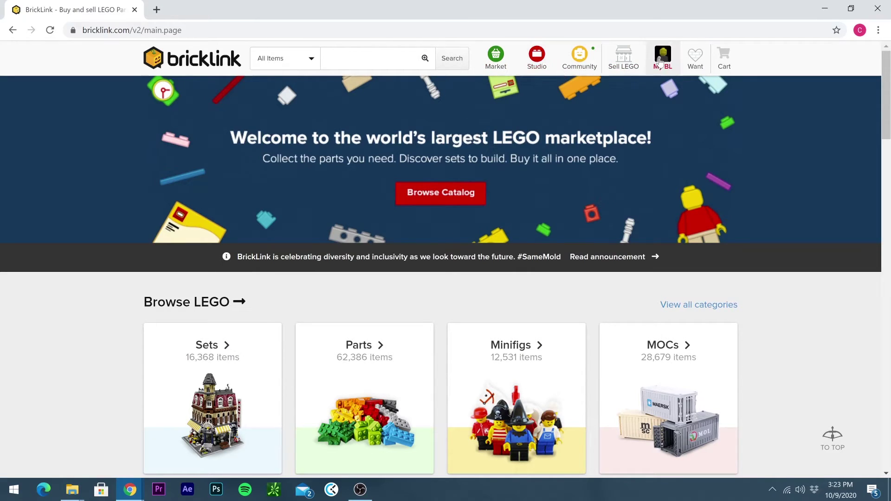
pyautogui.moveTo(706, 63)
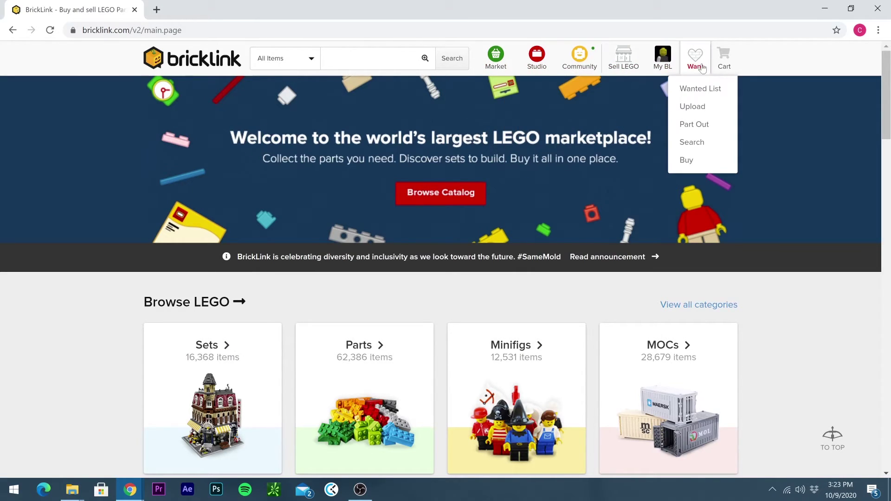
pyautogui.click(698, 110)
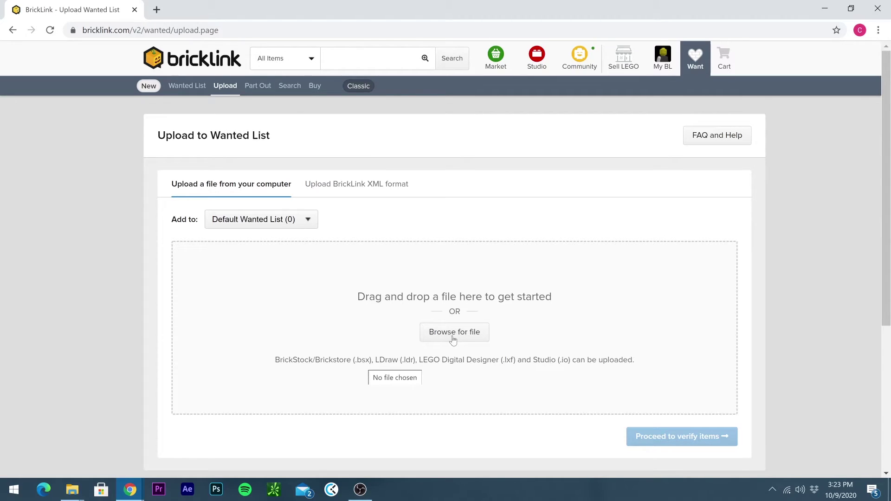
pyautogui.moveTo(72, 490)
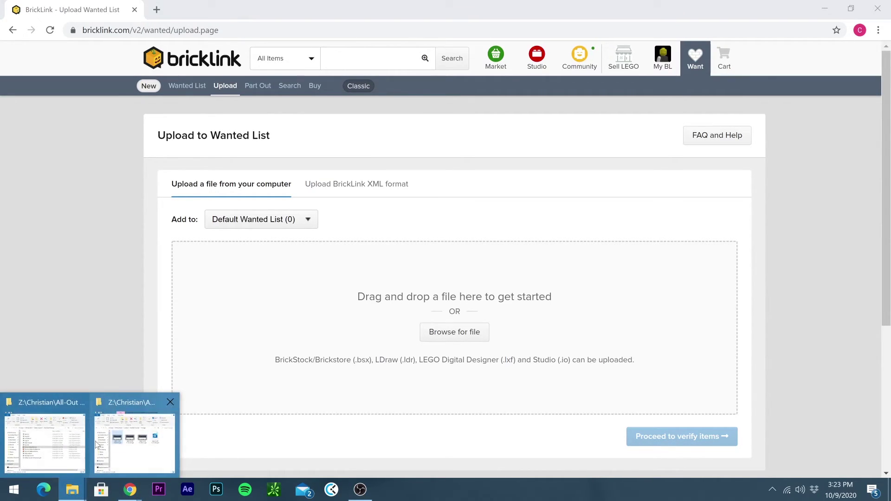
pyautogui.click(31, 437)
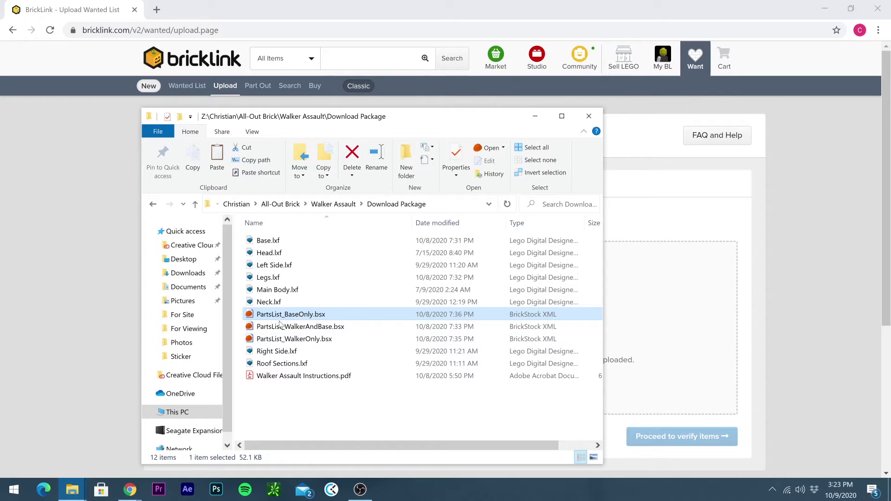
# Drop PartsList_BaseOnly.bsx into the upload area and target a new wanted list named 'Base BSX'
pyautogui.moveTo(269, 317); pyautogui.dragTo(649, 321)
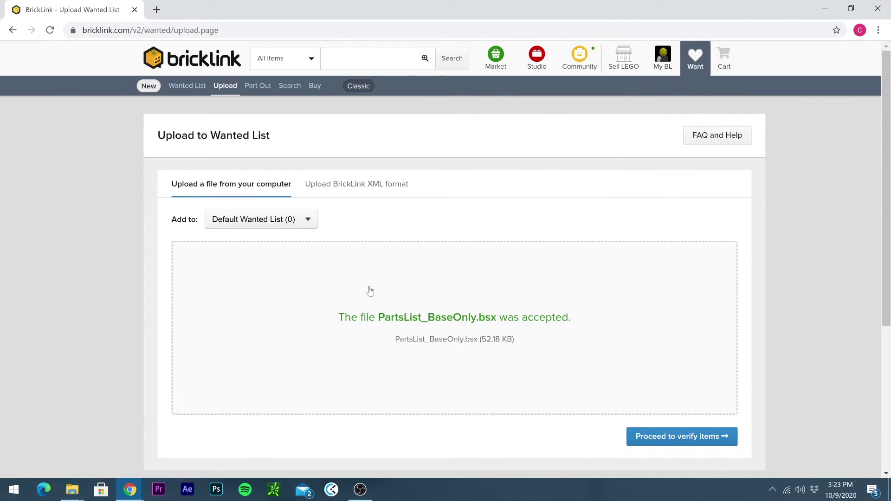
pyautogui.click(246, 216)
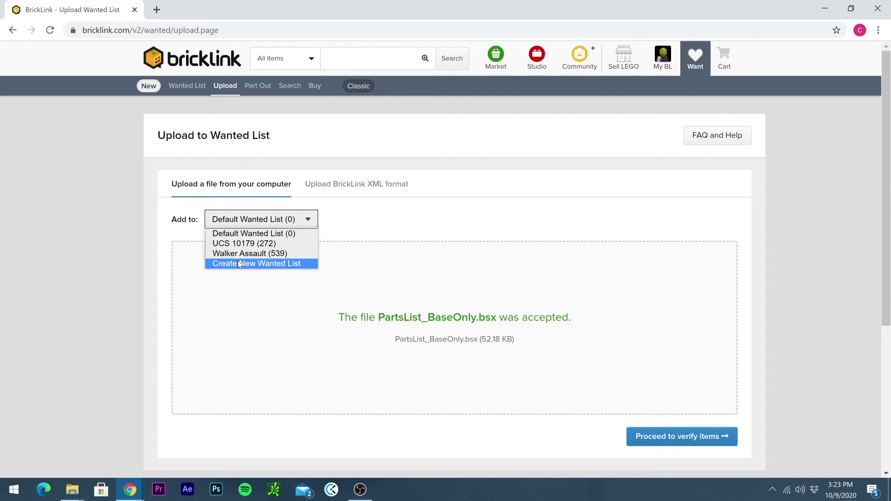
pyautogui.click(273, 263)
pyautogui.click(358, 220)
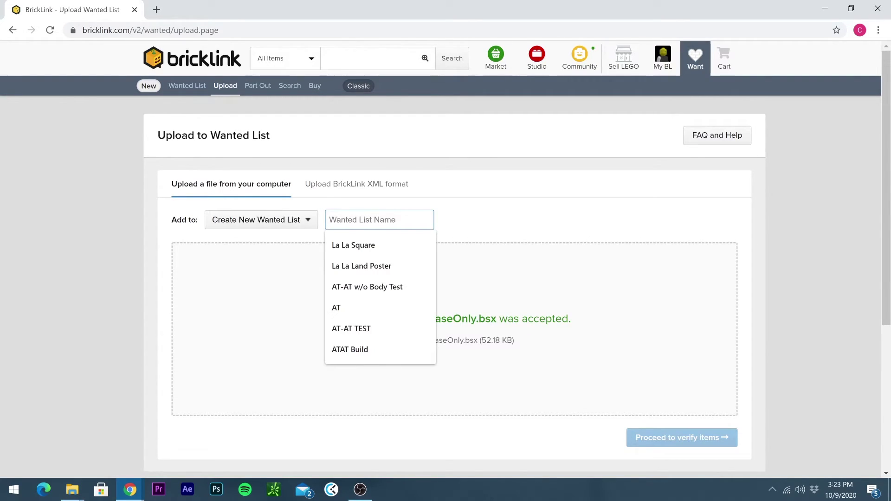
pyautogui.write('Base BSX')
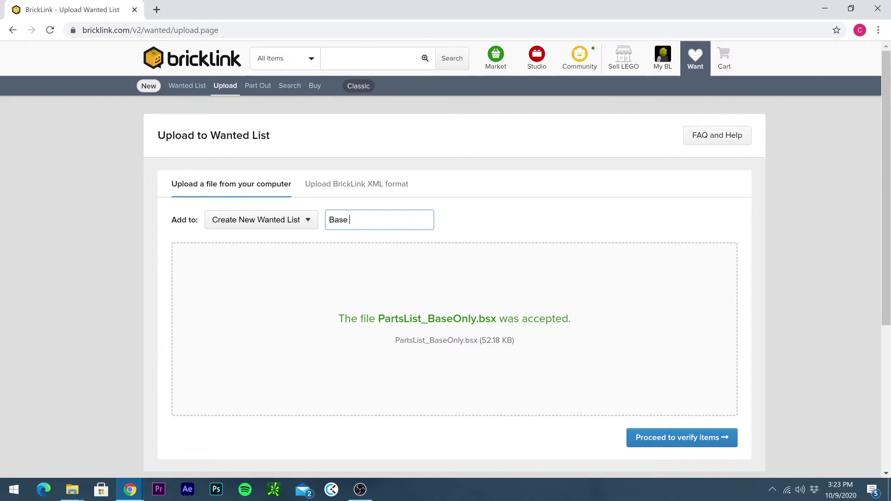
# Verify the uploaded items and add all 140 verified parts to the Base BSX wanted list
pyautogui.click(681, 438)
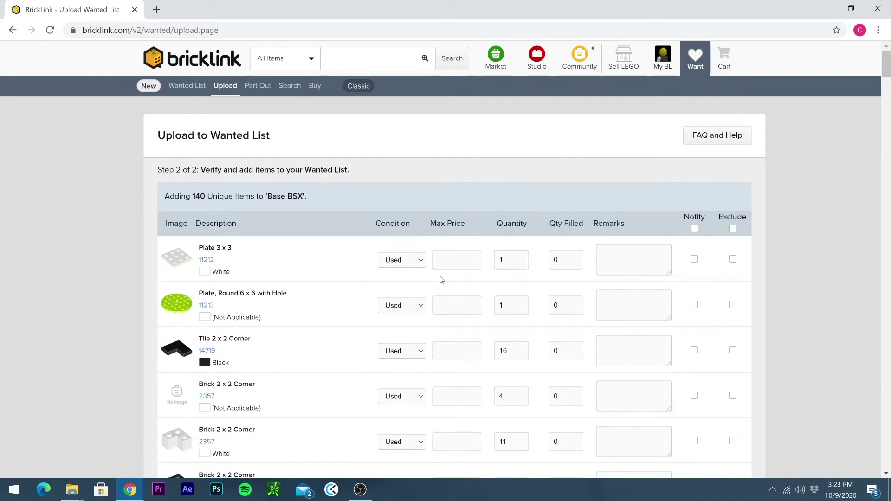
pyautogui.scroll(-1, 293, 278)
pyautogui.scroll(-18, 293, 277)
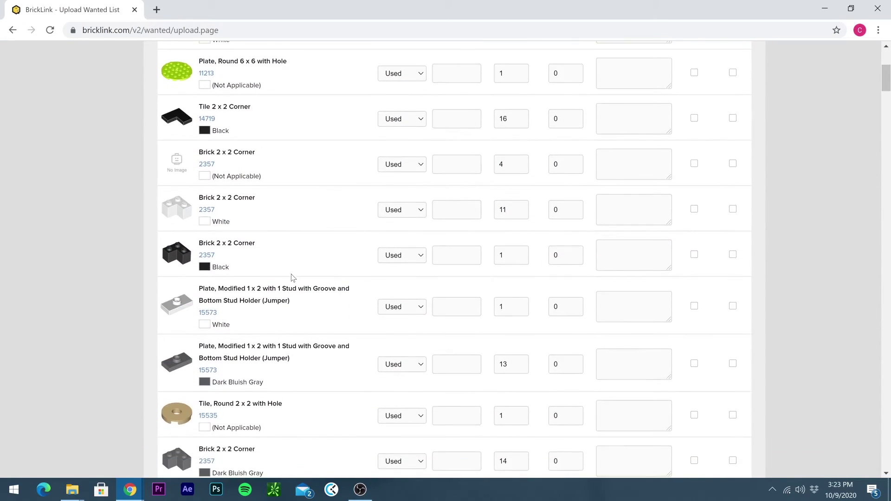
pyautogui.scroll(-20, 293, 278)
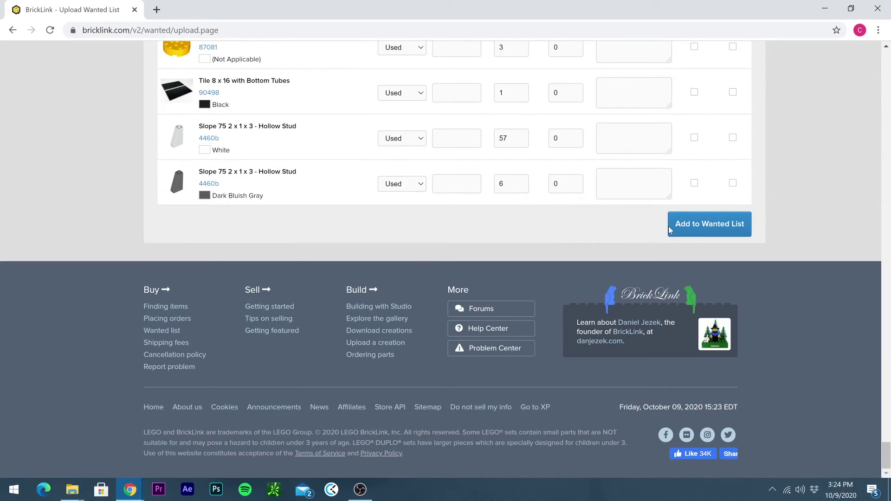
pyautogui.click(683, 228)
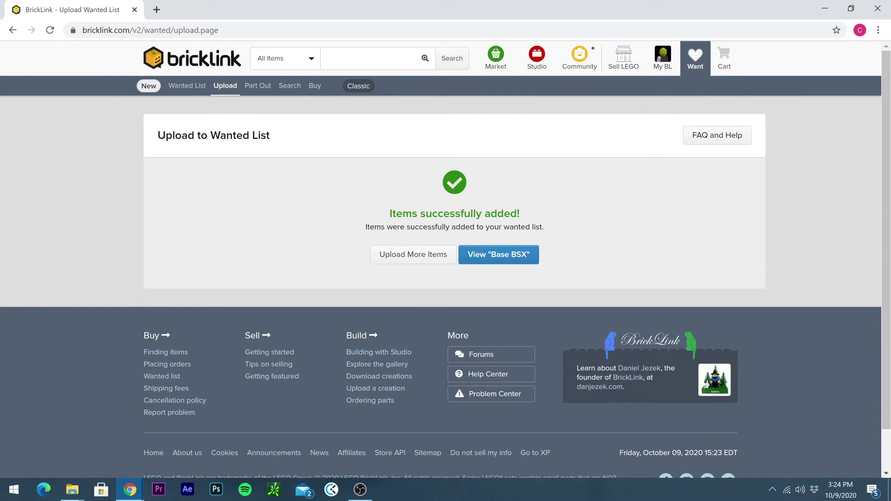
# Open the Base BSX wanted list and look through its 140 used parts
pyautogui.click(500, 256)
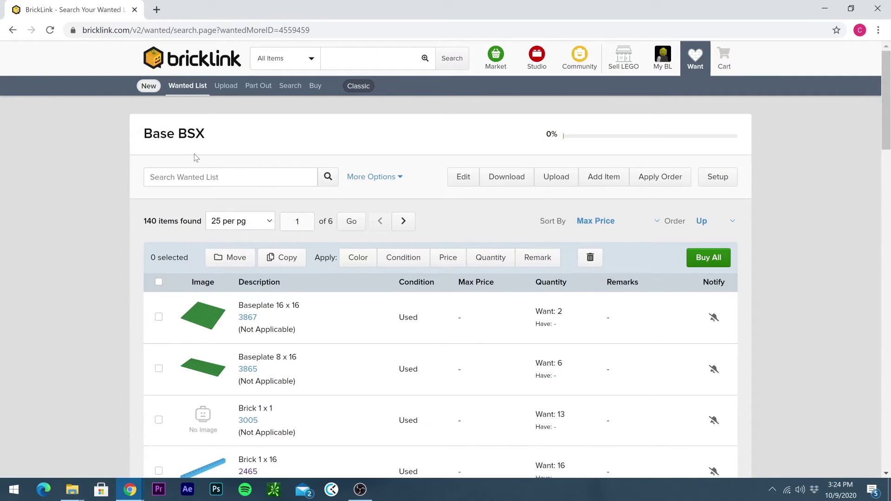
pyautogui.scroll(-12, 260, 297)
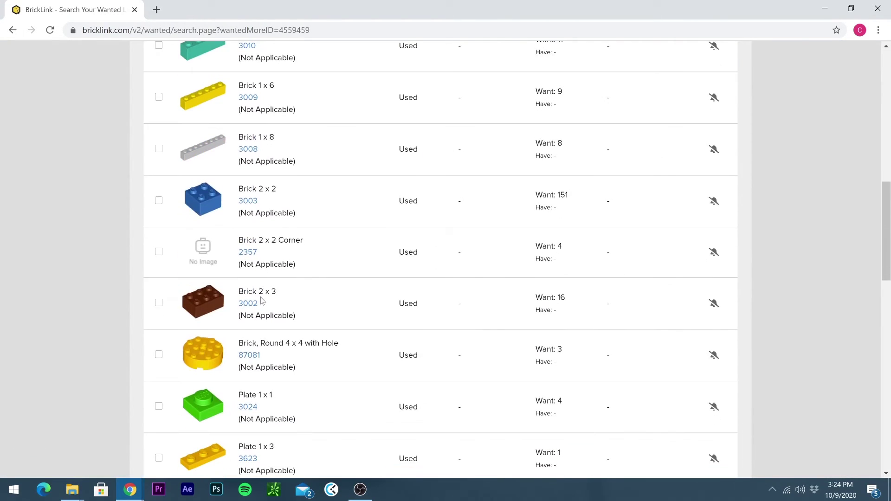
pyautogui.scroll(-18, 262, 301)
pyautogui.scroll(12, 253, 287)
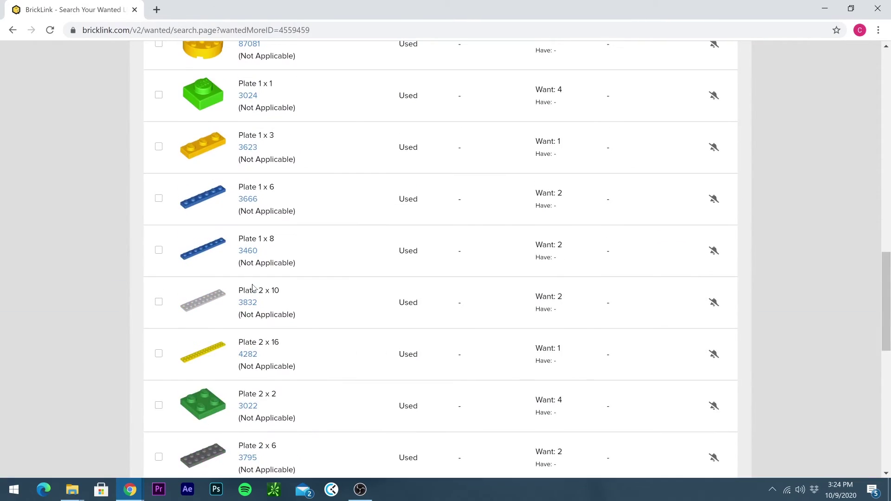
pyautogui.scroll(18, 253, 287)
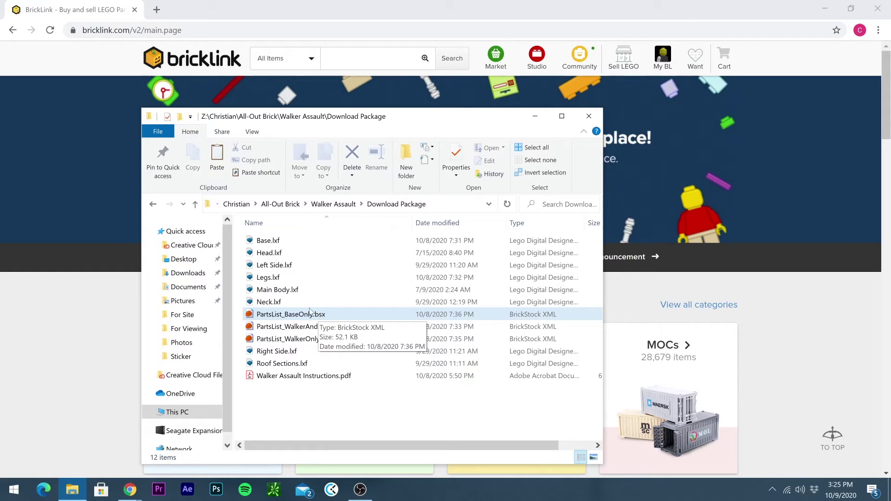
# Open PartsList_BaseOnly.bsx from File Explorer in BrickStock
pyautogui.doubleClick(312, 314)
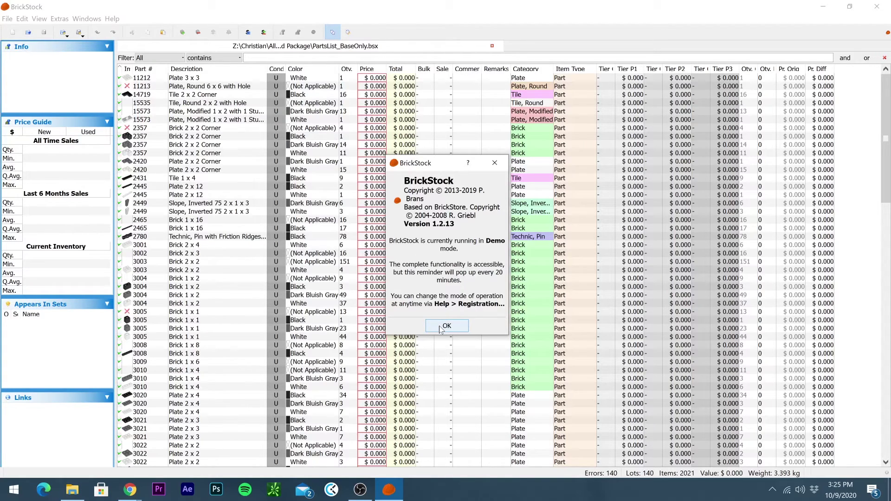
# Close the demo notice, look through the 140 $0.000 lots, and select them all
pyautogui.click(444, 323)
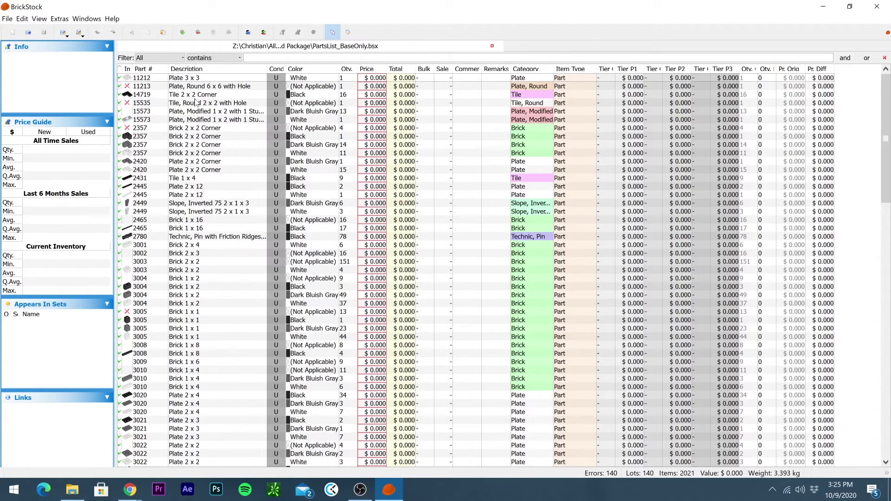
pyautogui.scroll(-14, 196, 103)
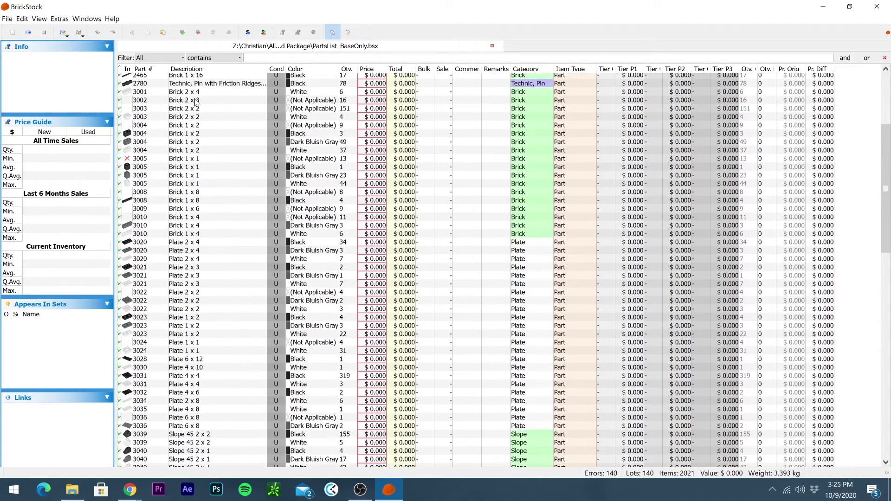
pyautogui.scroll(-18, 196, 102)
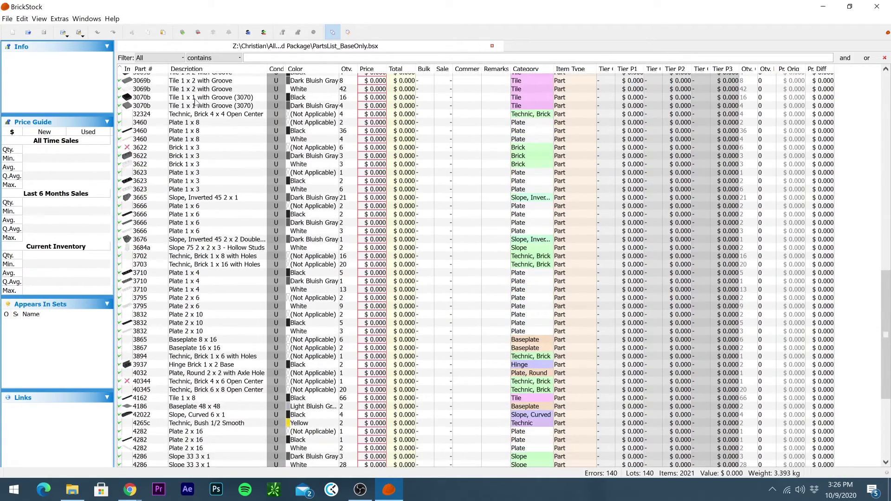
pyautogui.scroll(7, 172, 94)
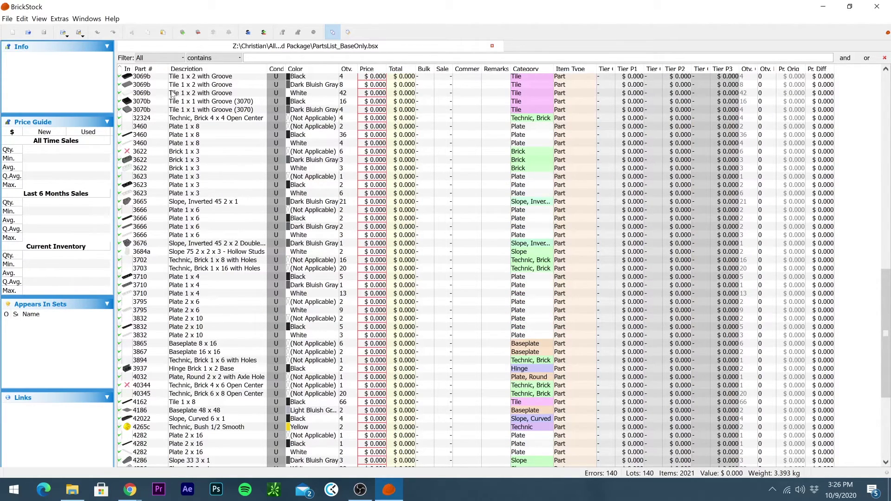
pyautogui.scroll(20, 177, 102)
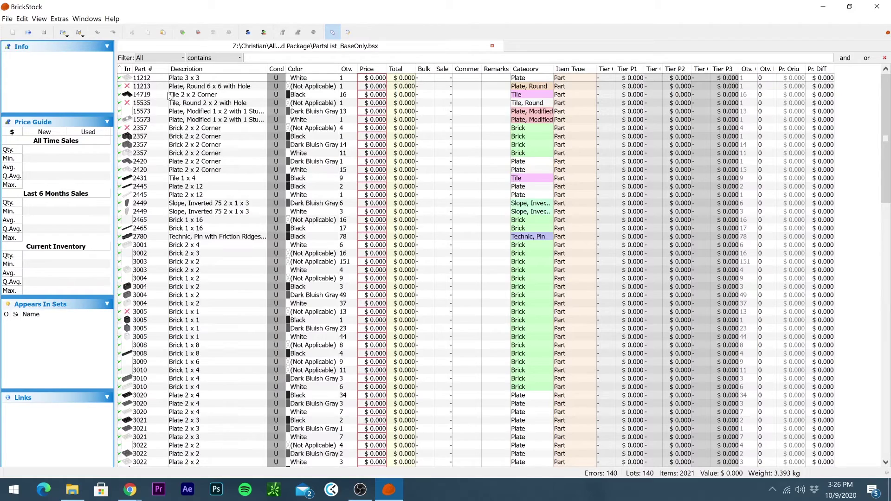
pyautogui.hotkey('ctrl', 'a')
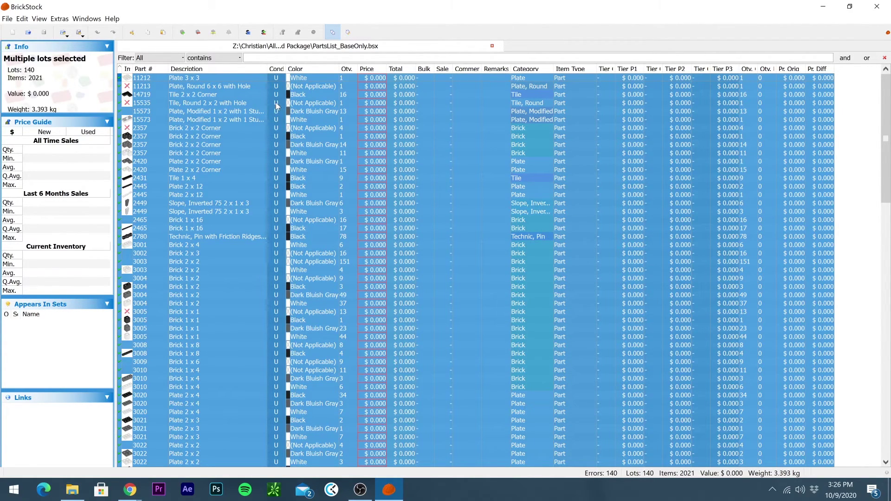
# Set all lots to the Last 6 Months Sales quantity-average price guide value
pyautogui.rightClick(253, 101)
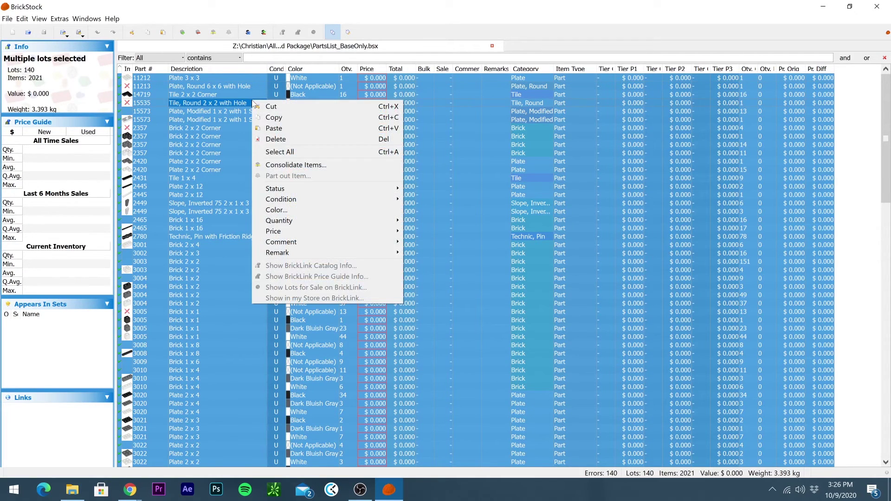
pyautogui.moveTo(280, 200)
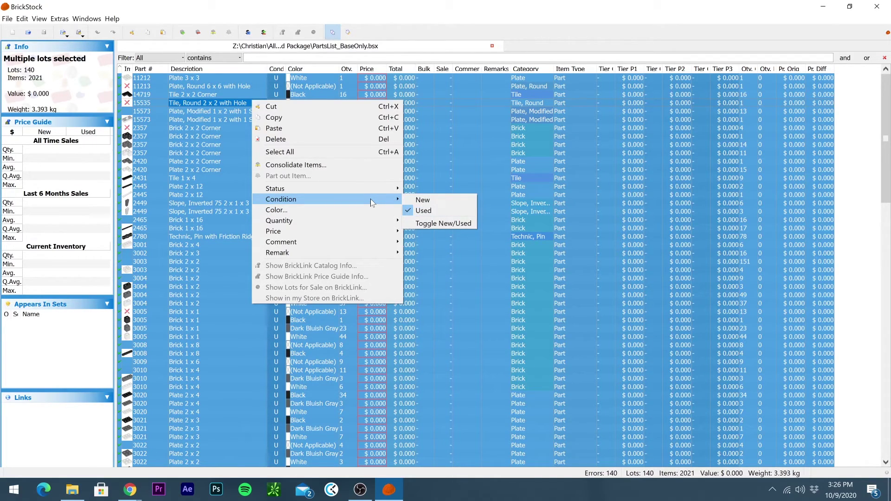
pyautogui.moveTo(336, 229)
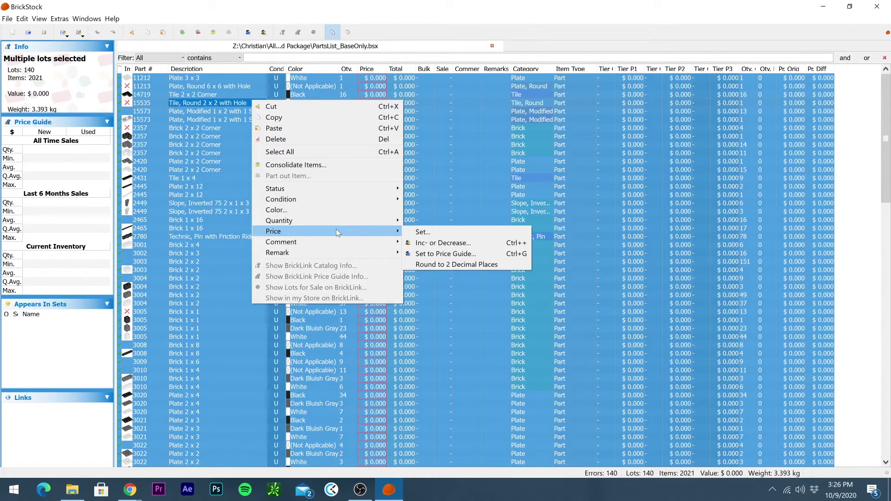
pyautogui.click(444, 257)
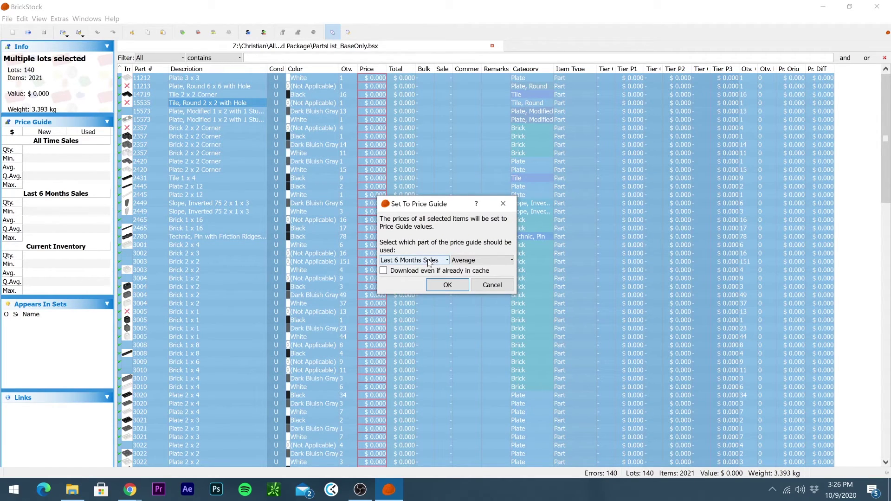
pyautogui.click(426, 261)
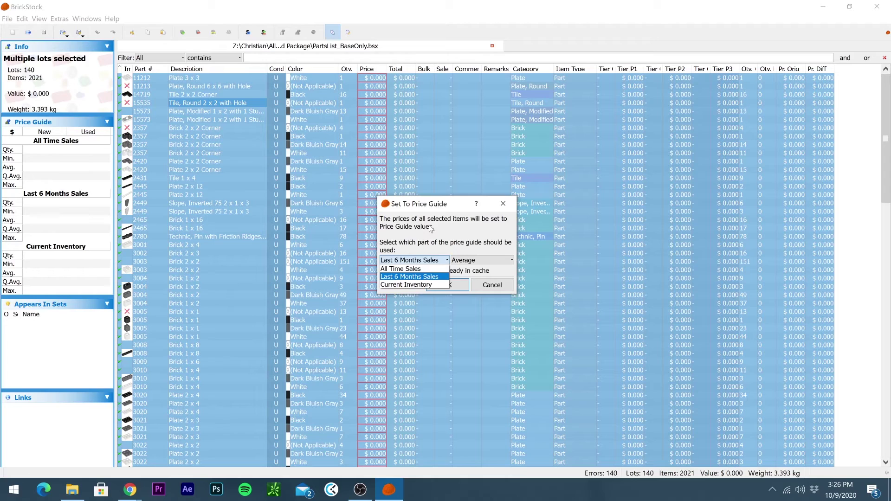
pyautogui.click(442, 238)
pyautogui.click(469, 260)
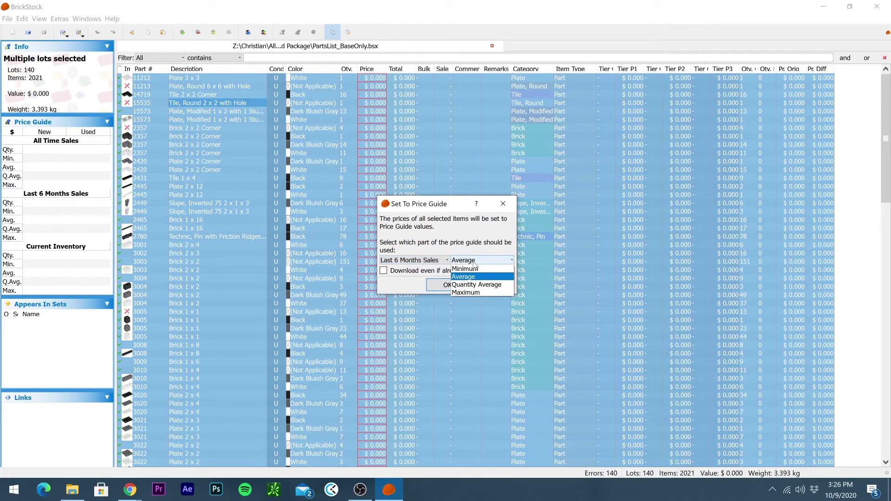
pyautogui.click(475, 287)
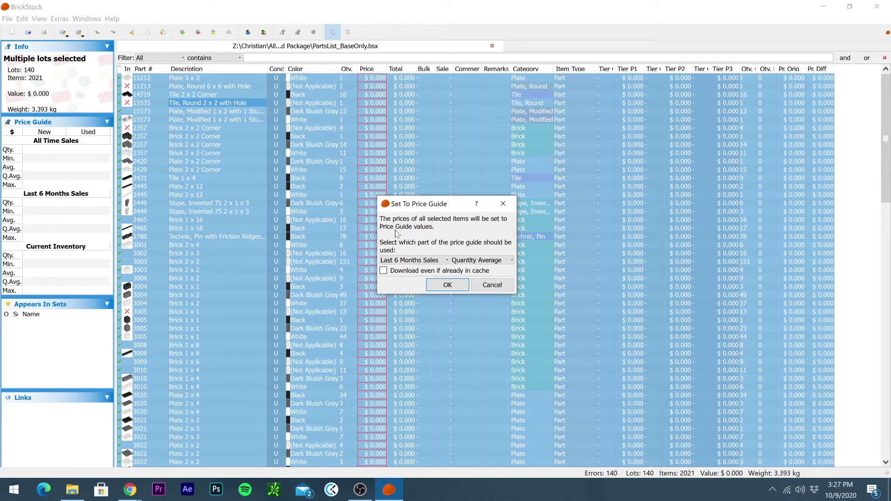
pyautogui.click(446, 285)
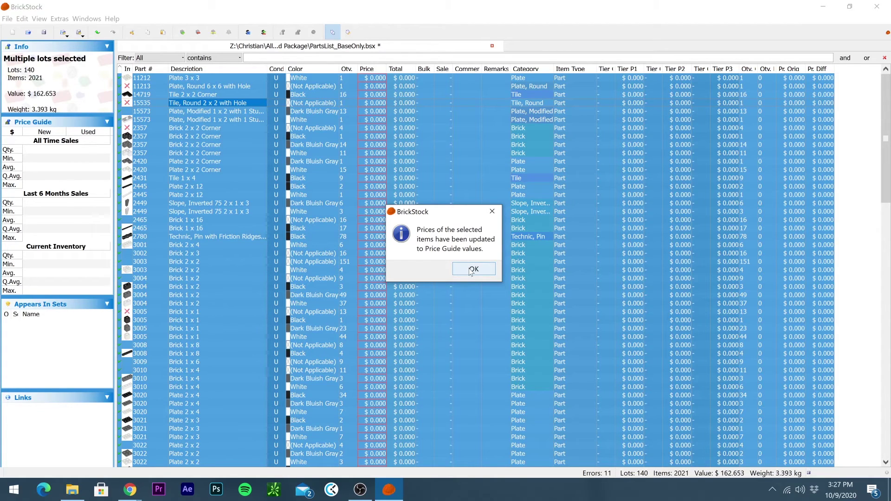
# Dismiss the price-update message, deselect all lots, and review the prices totalling $162.653
pyautogui.click(472, 271)
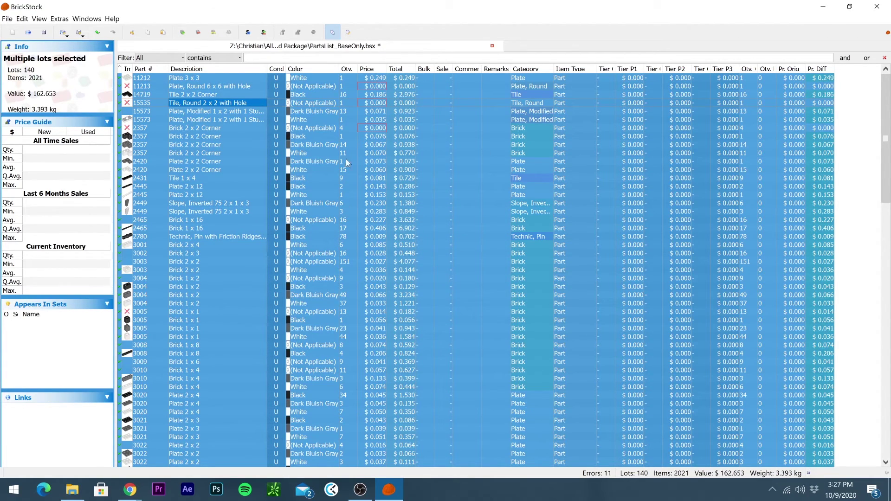
pyautogui.hotkey('ctrl', 'shift', 'a')
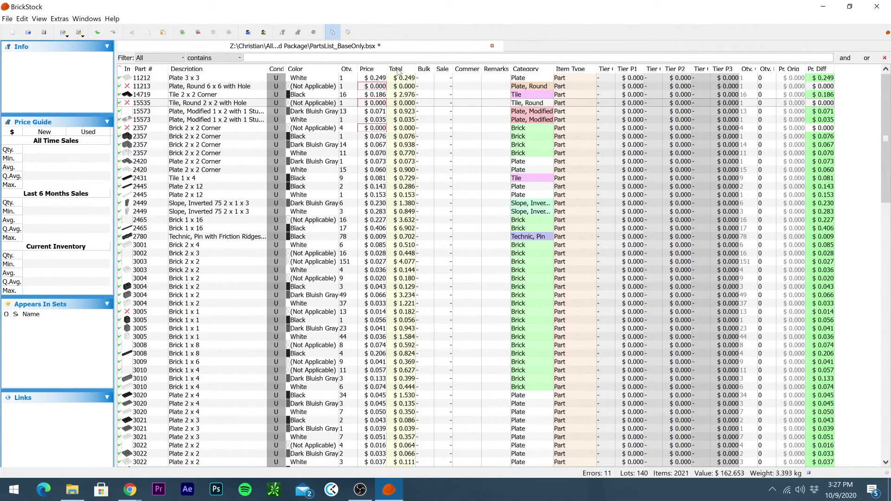
pyautogui.scroll(-2, 364, 109)
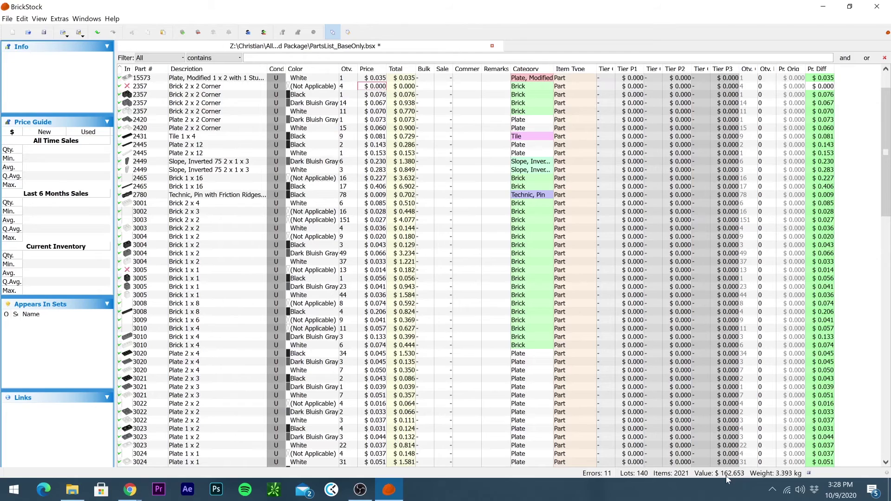
# Return to BrickLink in Chrome and open the Base BSX wanted list
pyautogui.click(129, 490)
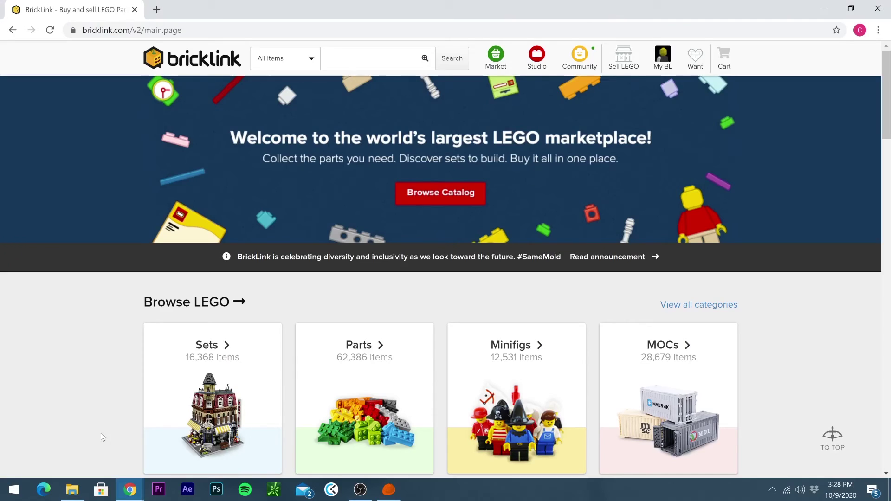
pyautogui.click(102, 437)
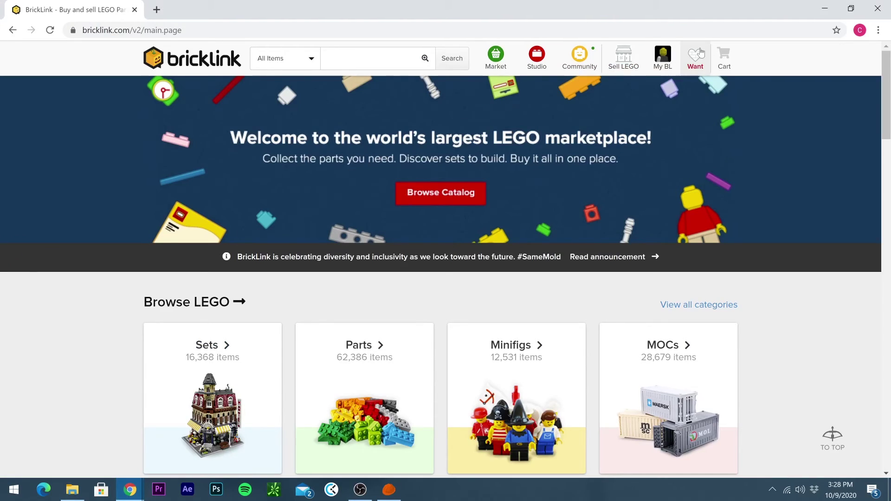
pyautogui.moveTo(701, 52)
pyautogui.click(698, 88)
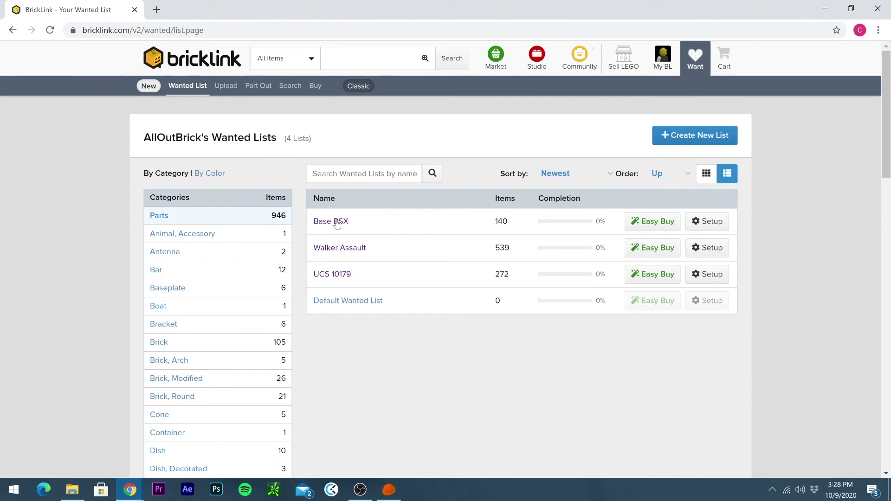
pyautogui.click(337, 223)
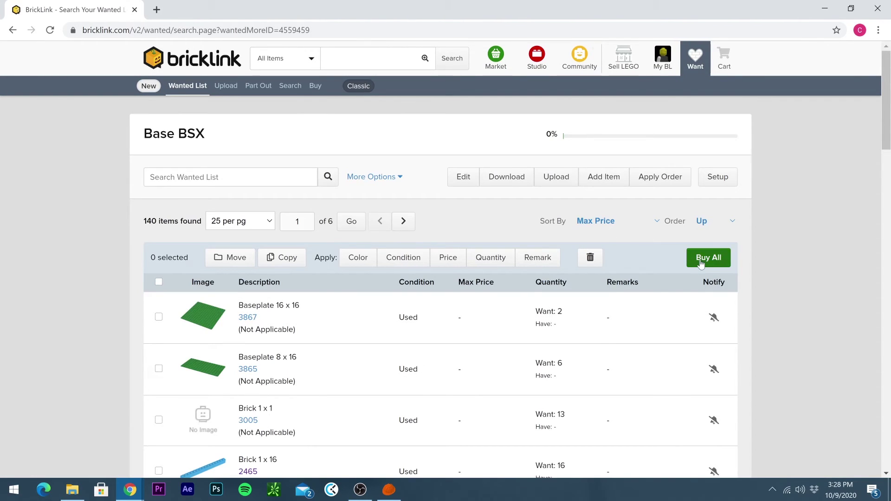
# Buy All with North America stores auto-selected, giving six stores and a ~US $233.32 subtotal
pyautogui.click(701, 263)
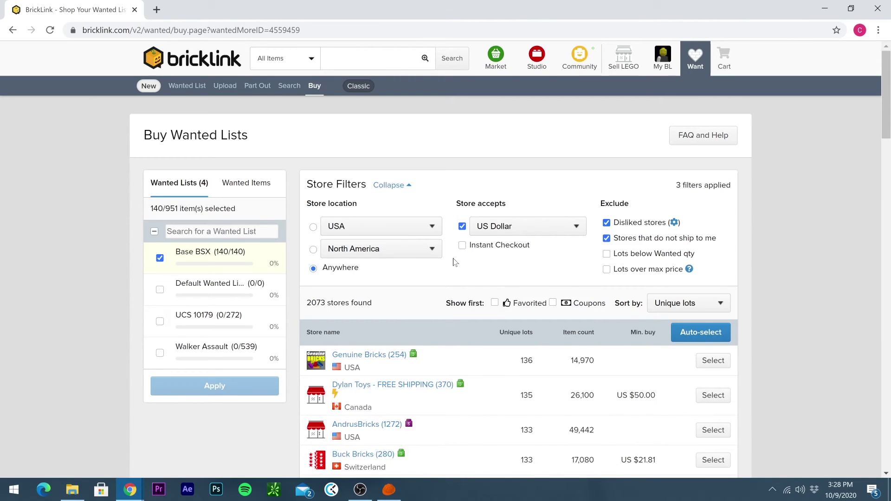
pyautogui.click(313, 250)
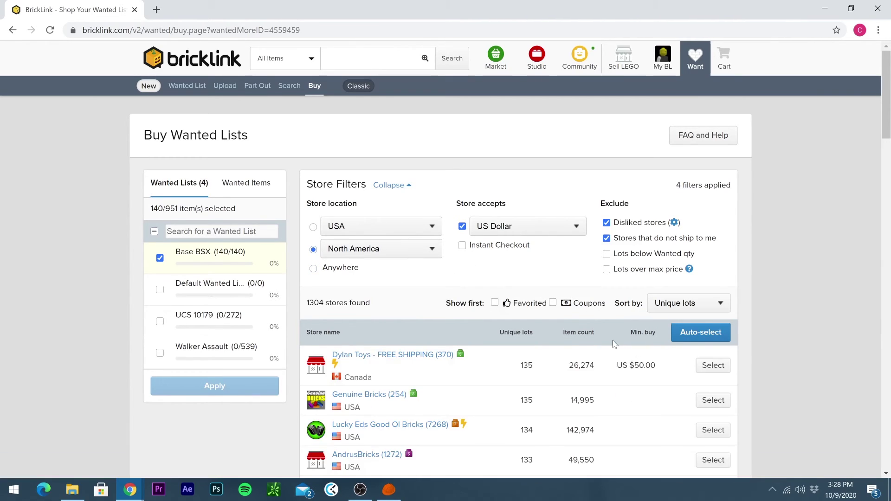
pyautogui.click(702, 341)
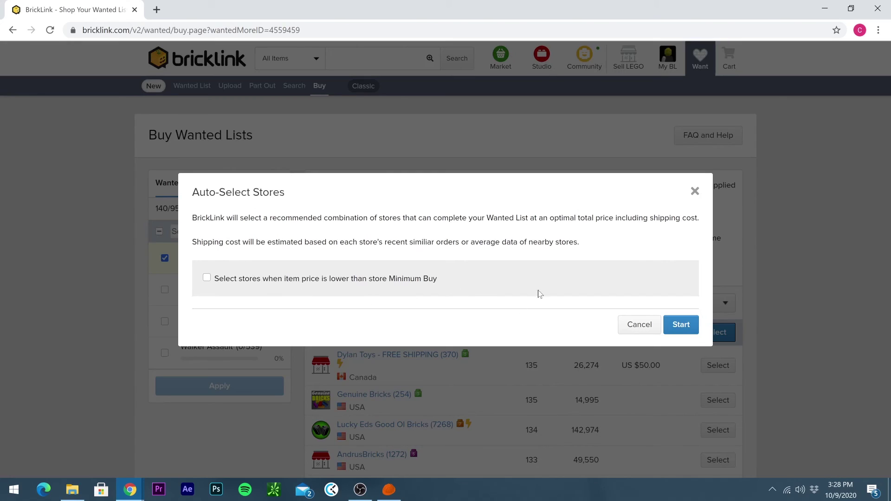
pyautogui.click(682, 325)
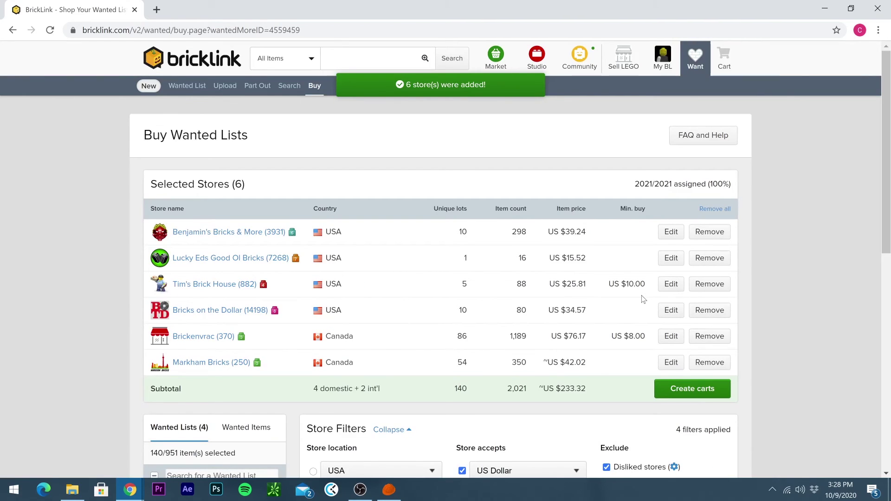
pyautogui.moveTo(587, 389); pyautogui.dragTo(560, 397)
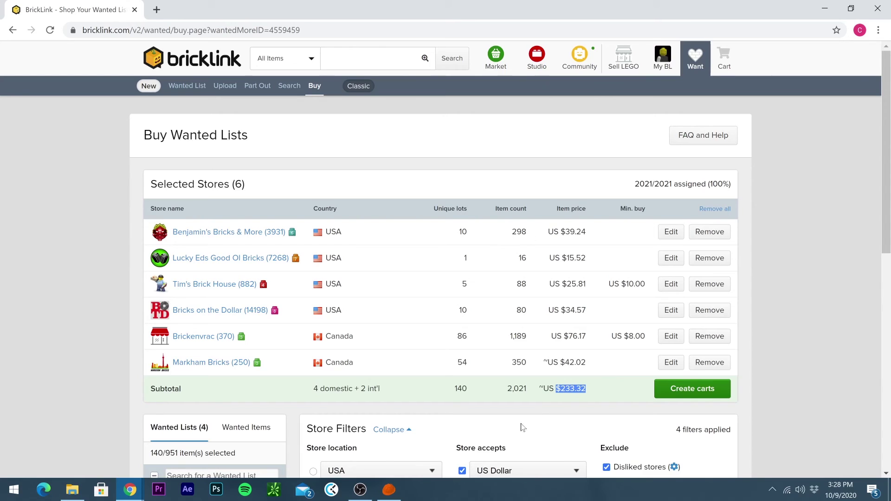
# Compare the BrickLink subtotal against the BrickStock total, then return to the store results
pyautogui.click(388, 490)
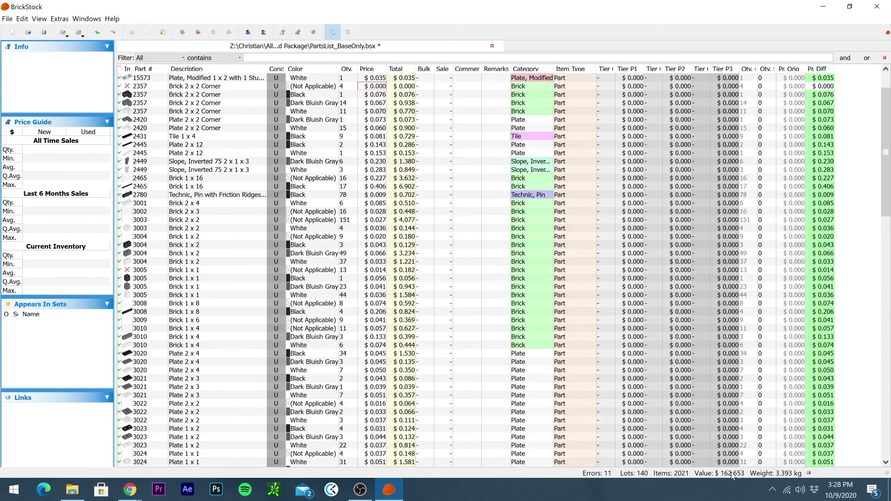
pyautogui.click(130, 490)
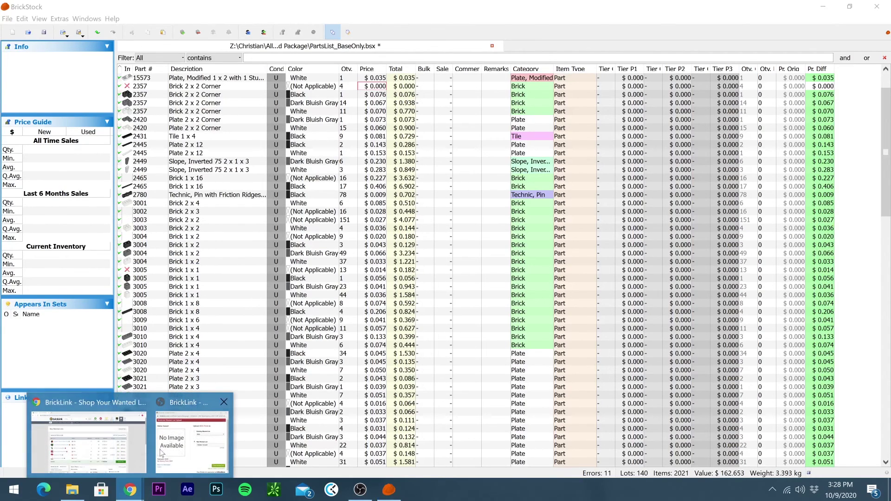
pyautogui.click(139, 453)
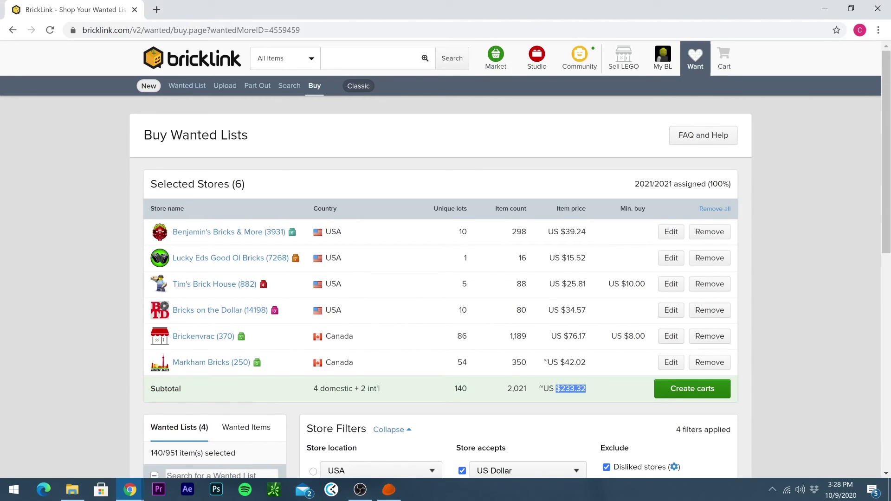